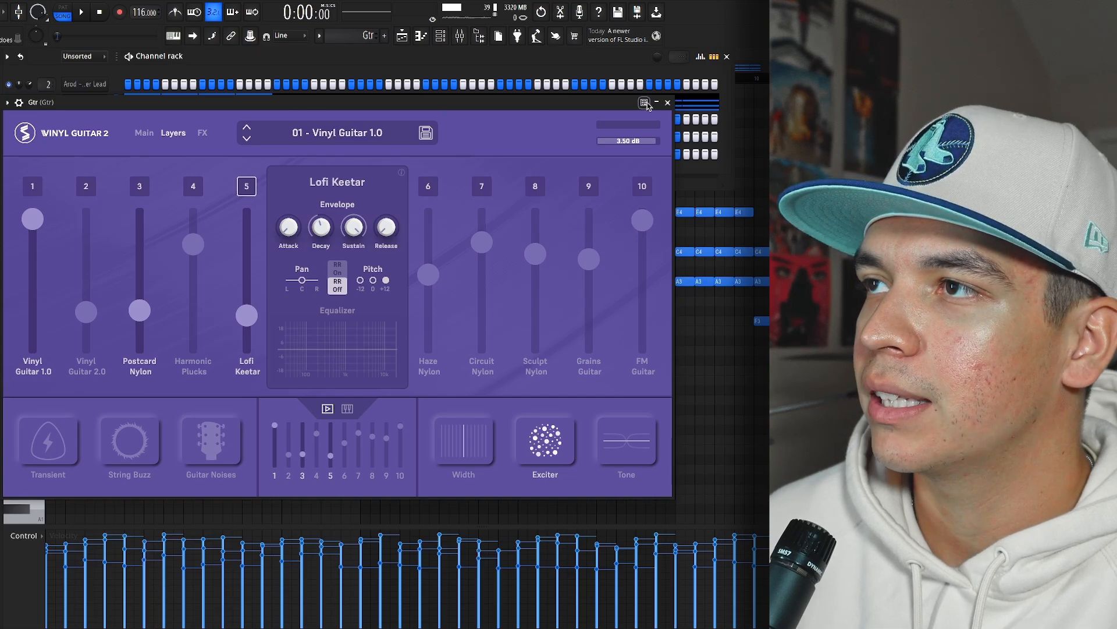
Close the Vinyl Guitar 2 plugin and channel rack, and highlight the first eight bars of guitar notes in the piano roll
{"action": "left_click", "coordinate": [668, 103]}
{"action": "left_click", "coordinate": [727, 57]}
{"action": "key", "text": "space"}
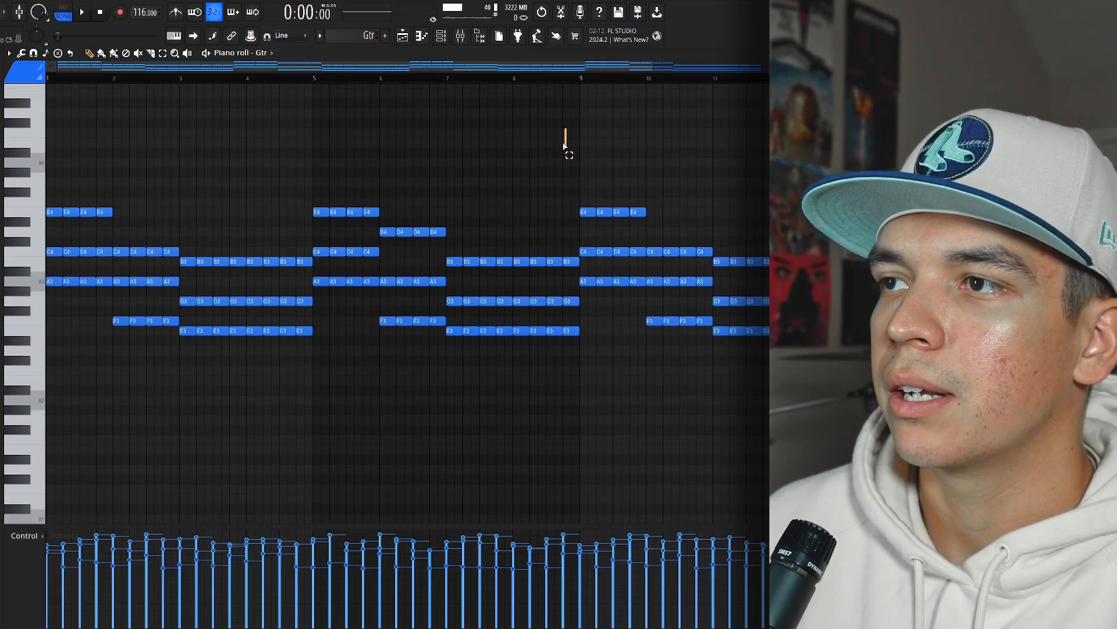
{"action": "left_click_drag", "start_coordinate": [566, 130], "coordinate": [50, 469]}
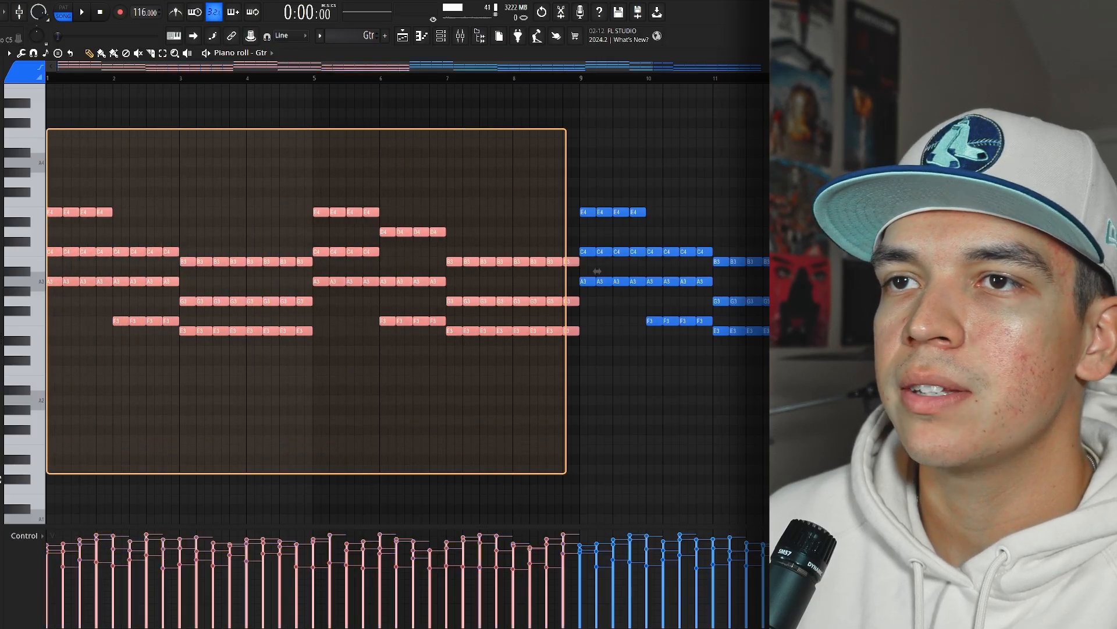
{"action": "left_click", "coordinate": [395, 177]}
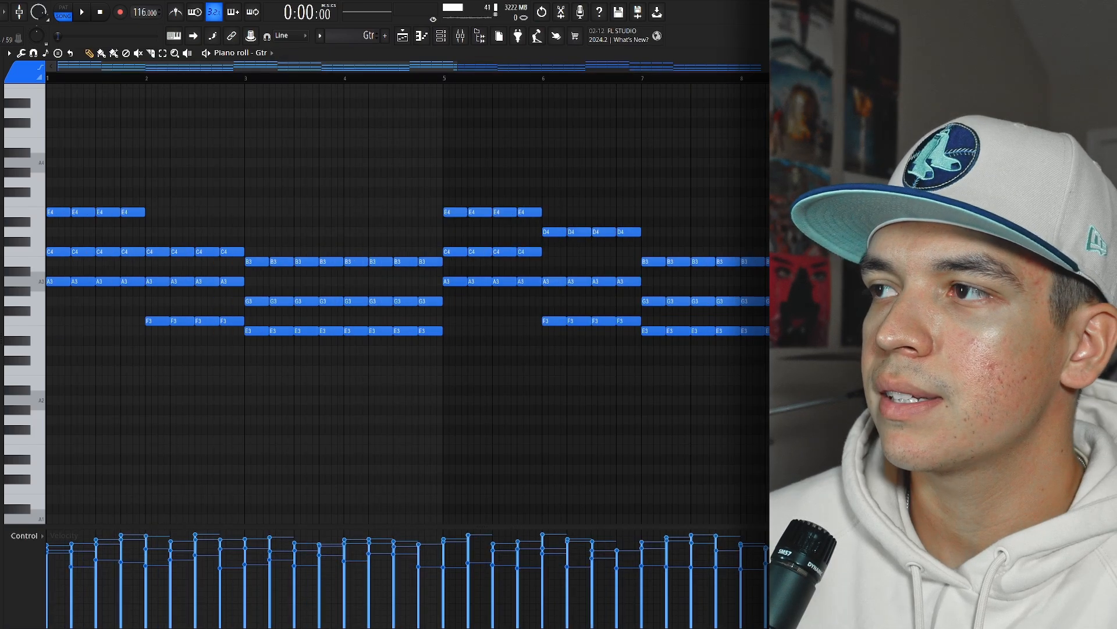
Highlight the guitar chords across all 16 bars and reposition the guitar's EffectRack window
{"action": "key", "text": "ctrl+a"}
{"action": "left_click_drag", "start_coordinate": [454, 66], "coordinate": [768, 66]}
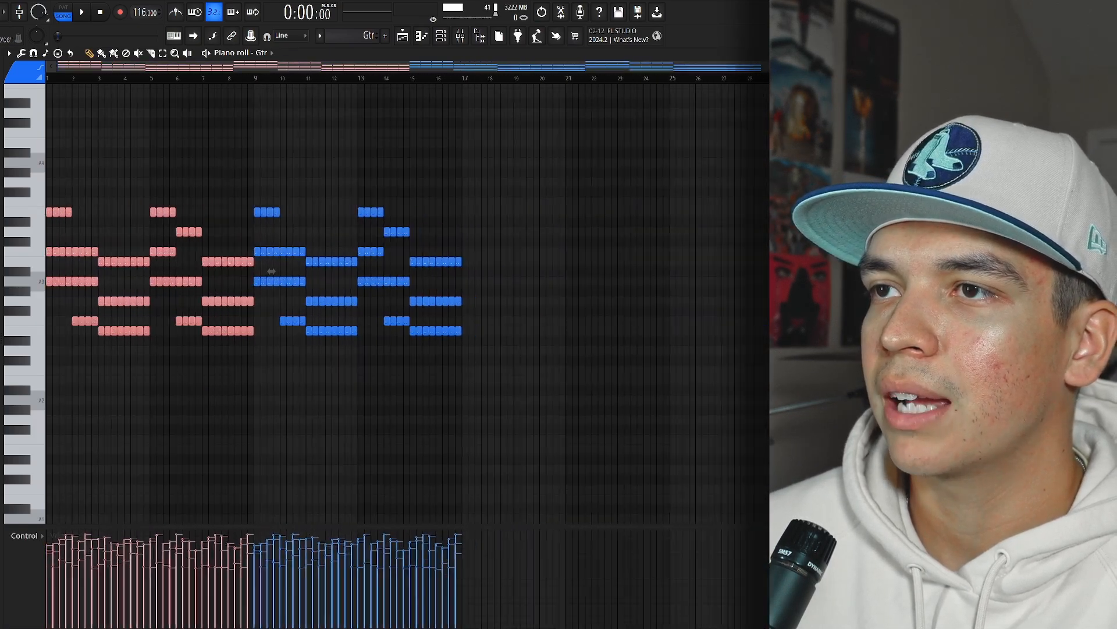
{"action": "left_click", "coordinate": [424, 147], "text": "ctrl"}
{"action": "left_click_drag", "start_coordinate": [498, 149], "coordinate": [48, 374]}
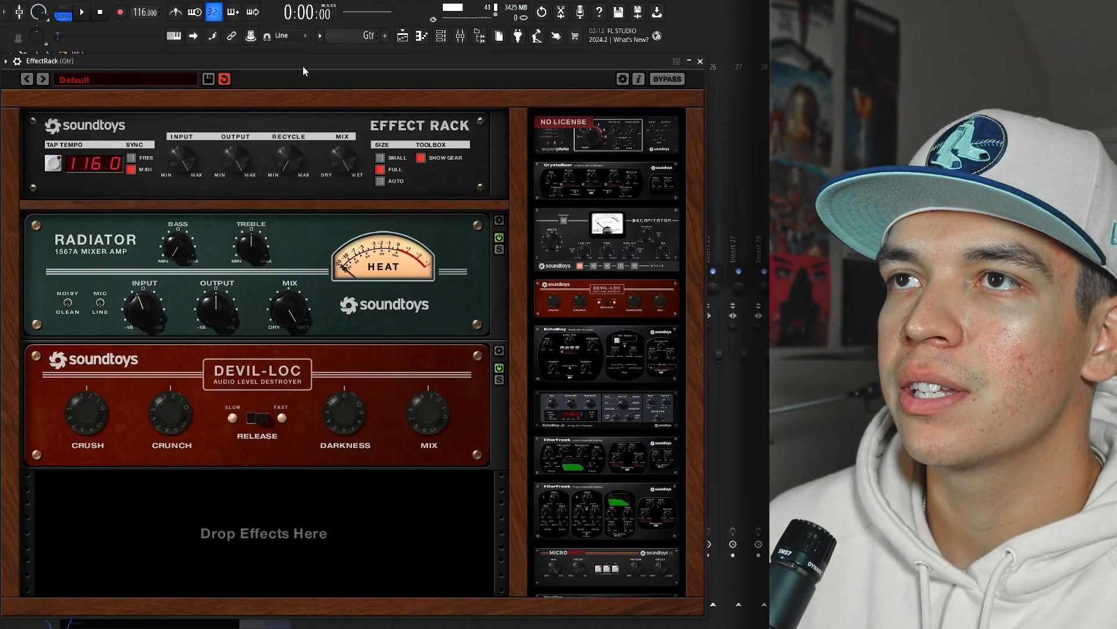
{"action": "left_click_drag", "start_coordinate": [302, 68], "coordinate": [311, 65]}
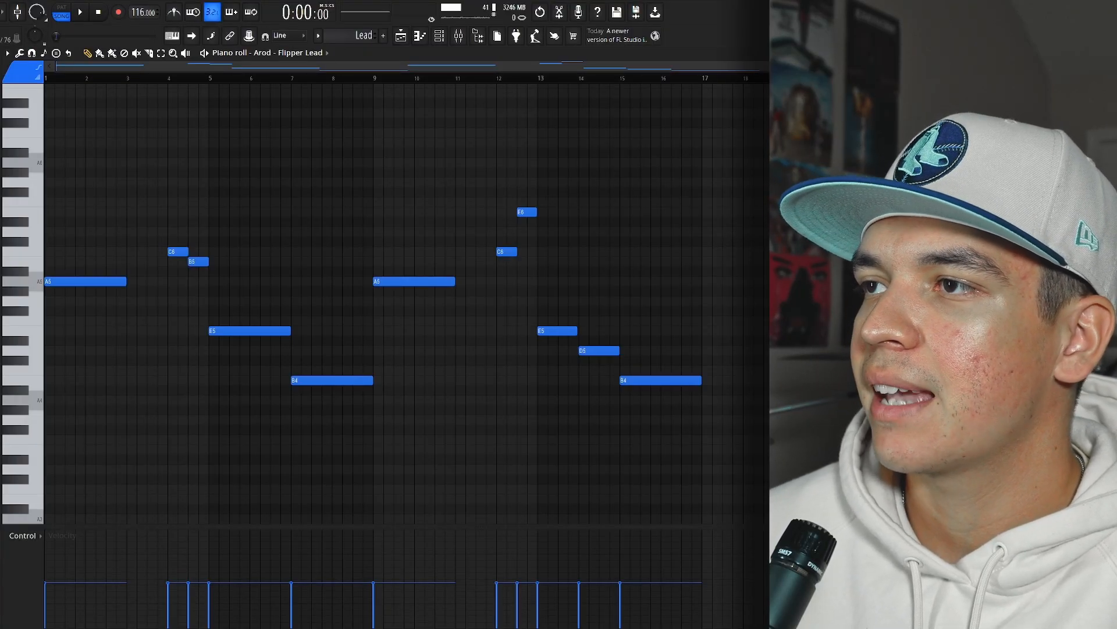
Highlight the Flipper Lead's full melody, its first eight bars and the varied phrase from bar 12
{"action": "left_click_drag", "start_coordinate": [774, 158], "coordinate": [36, 435]}
{"action": "left_click", "coordinate": [358, 218], "text": "ctrl"}
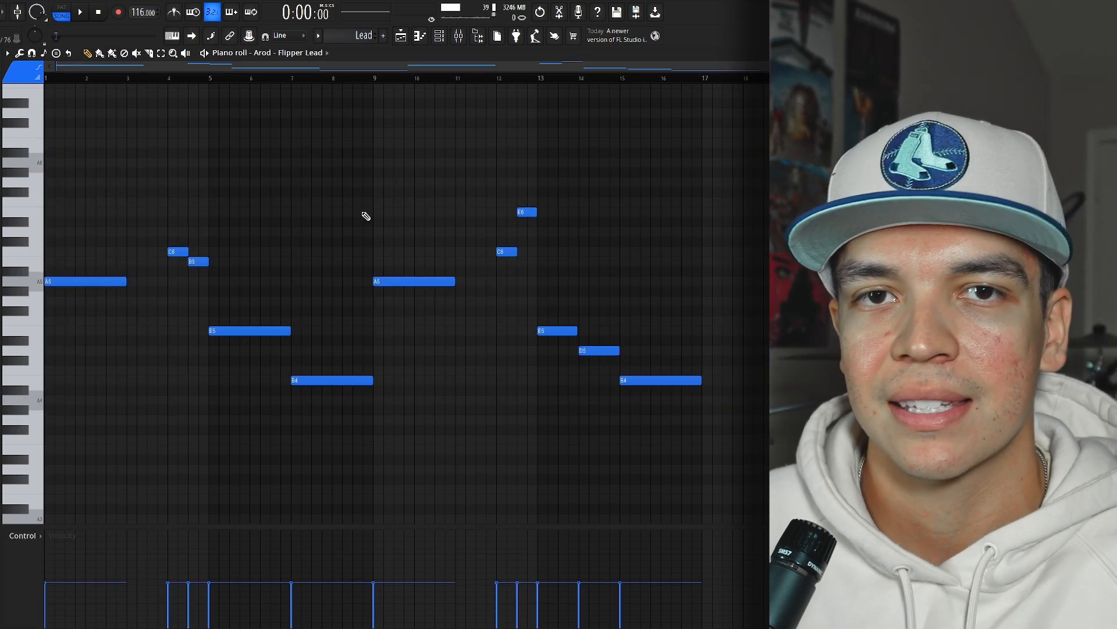
{"action": "left_click_drag", "start_coordinate": [367, 167], "coordinate": [47, 465]}
{"action": "left_click", "coordinate": [355, 256], "text": "ctrl"}
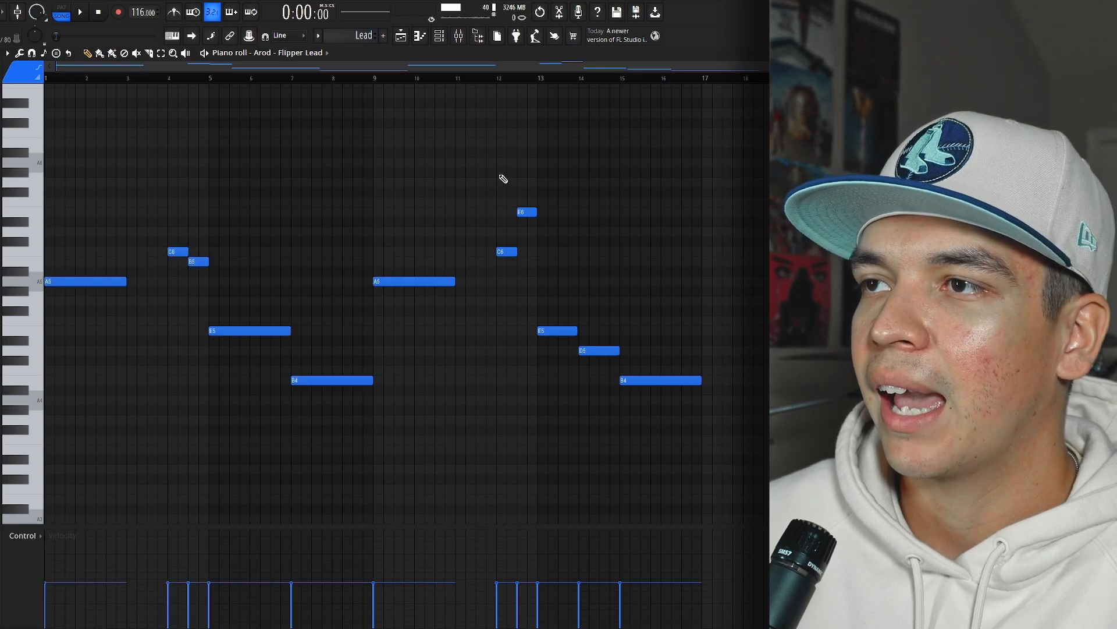
{"action": "left_click_drag", "start_coordinate": [502, 159], "coordinate": [656, 406]}
{"action": "left_click", "coordinate": [673, 289]}
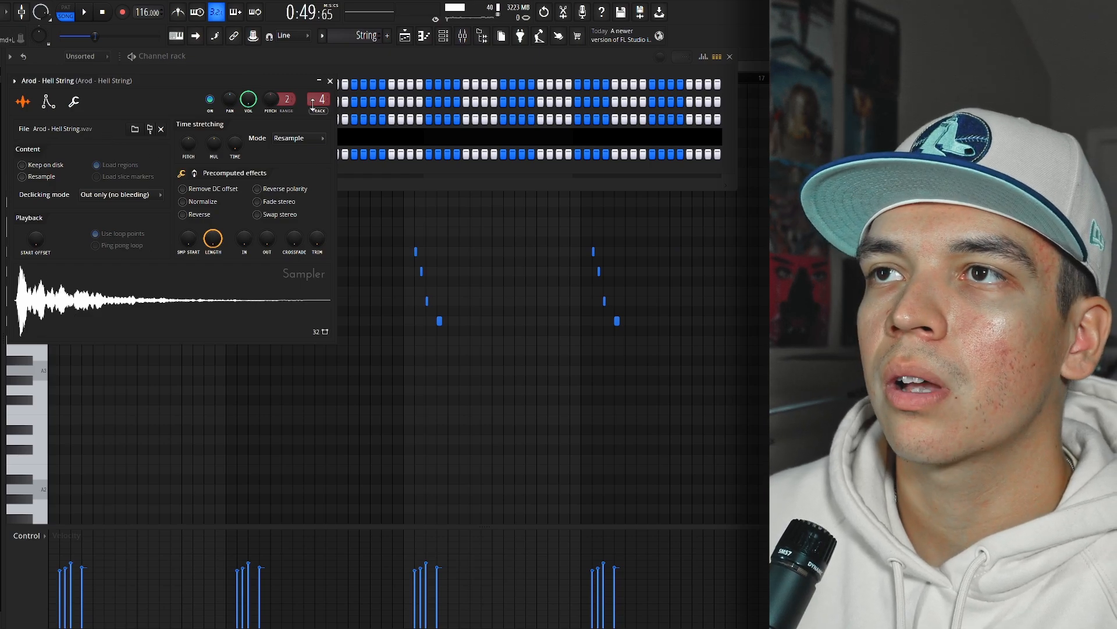
Close the Hell String sampler and channel rack, and highlight the first and last groups of string notes in the piano roll
{"action": "left_click", "coordinate": [330, 81]}
{"action": "key", "text": "F6"}
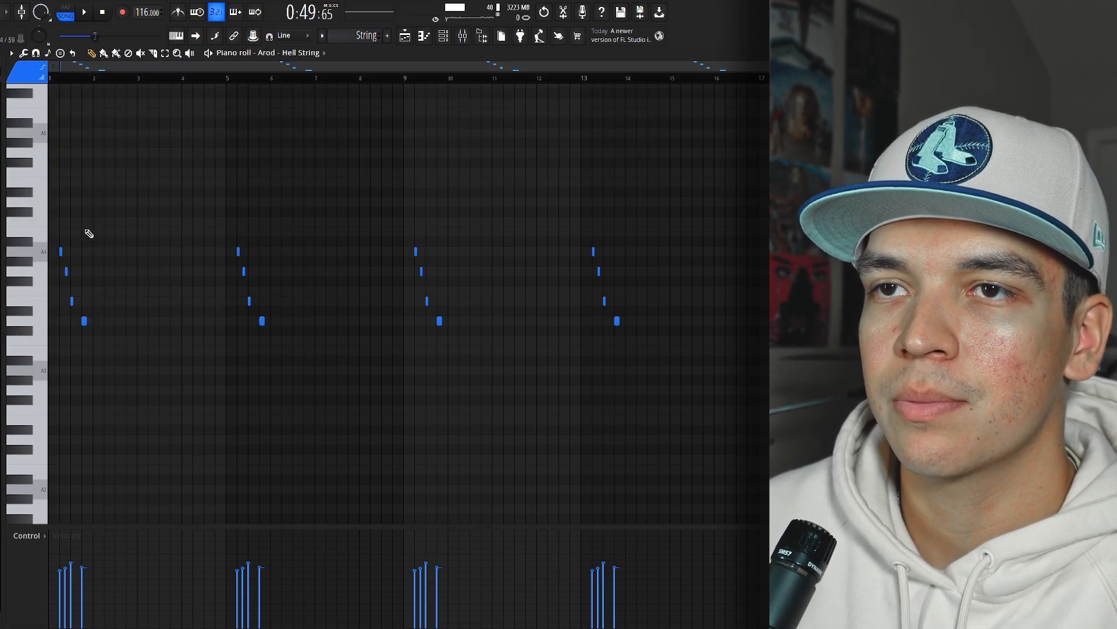
{"action": "left_click_drag", "start_coordinate": [89, 217], "coordinate": [36, 346]}
{"action": "right_click", "coordinate": [206, 216]}
{"action": "left_click_drag", "start_coordinate": [556, 345], "coordinate": [635, 238]}
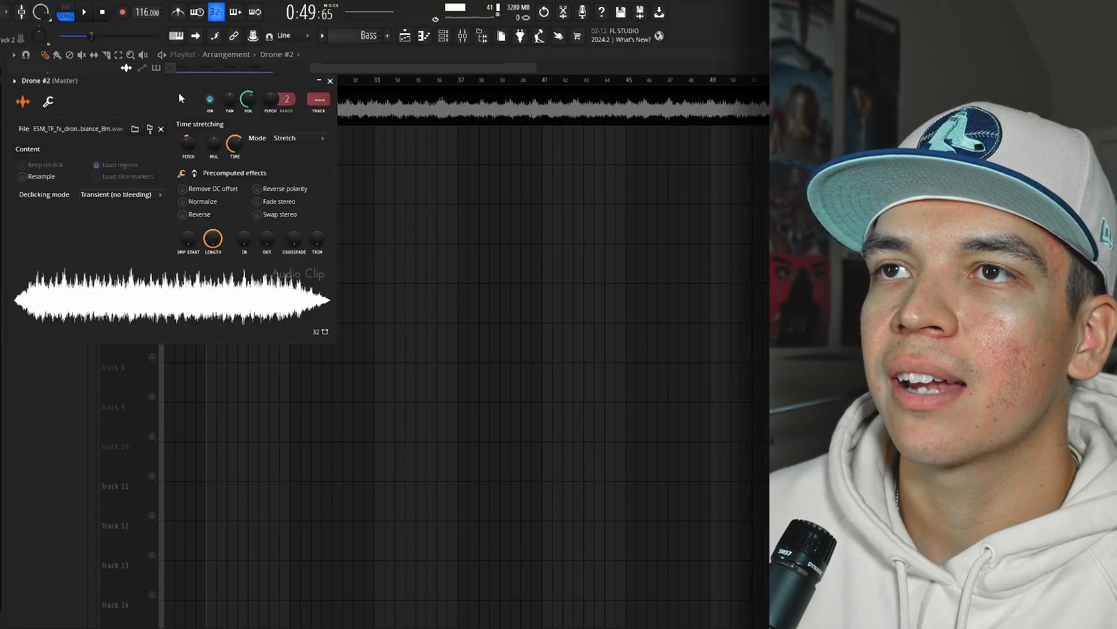
Close the Drone #2 sample settings and highlight the repeated Drone clips and their automation on Tracks 4 and 5
{"action": "left_click_drag", "start_coordinate": [208, 88], "coordinate": [330, 122]}
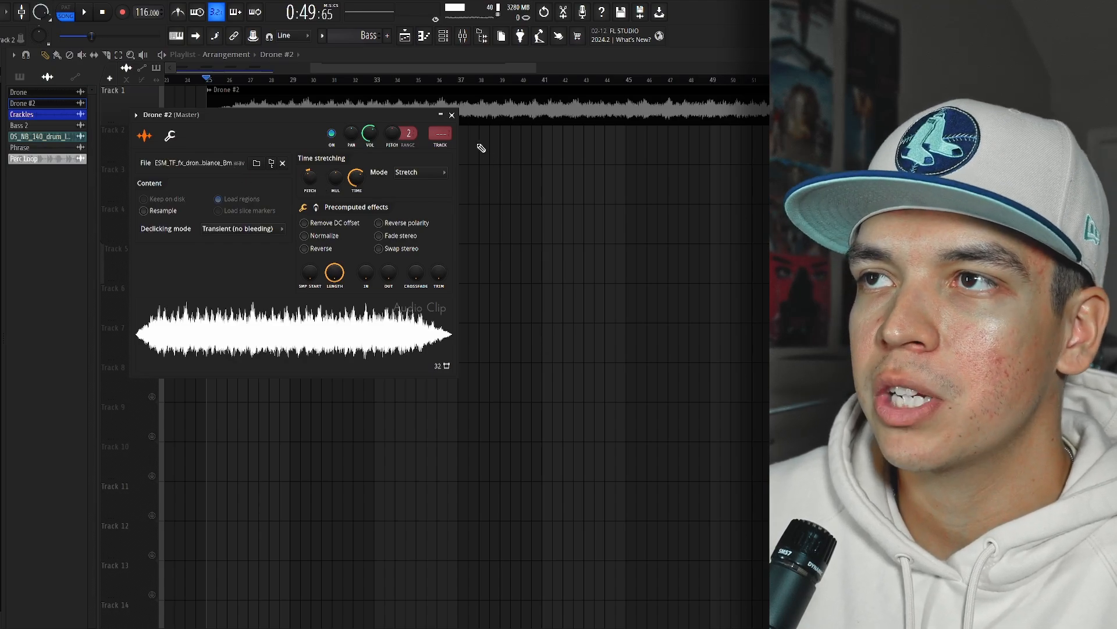
{"action": "left_click", "coordinate": [452, 115]}
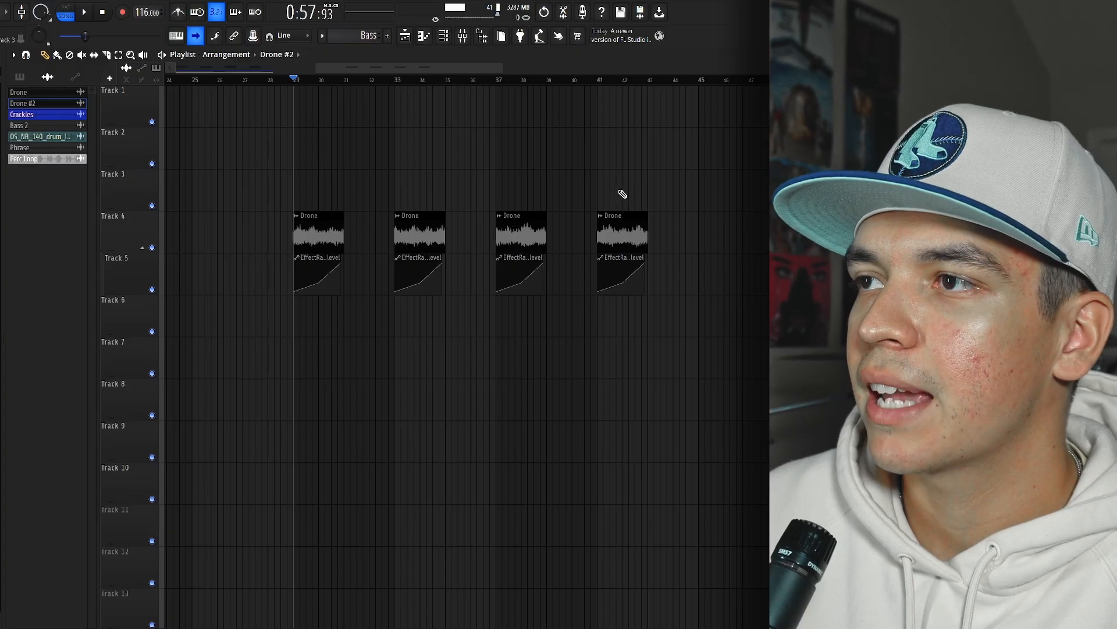
{"action": "left_click_drag", "start_coordinate": [700, 189], "coordinate": [309, 227]}
{"action": "right_click", "coordinate": [333, 198]}
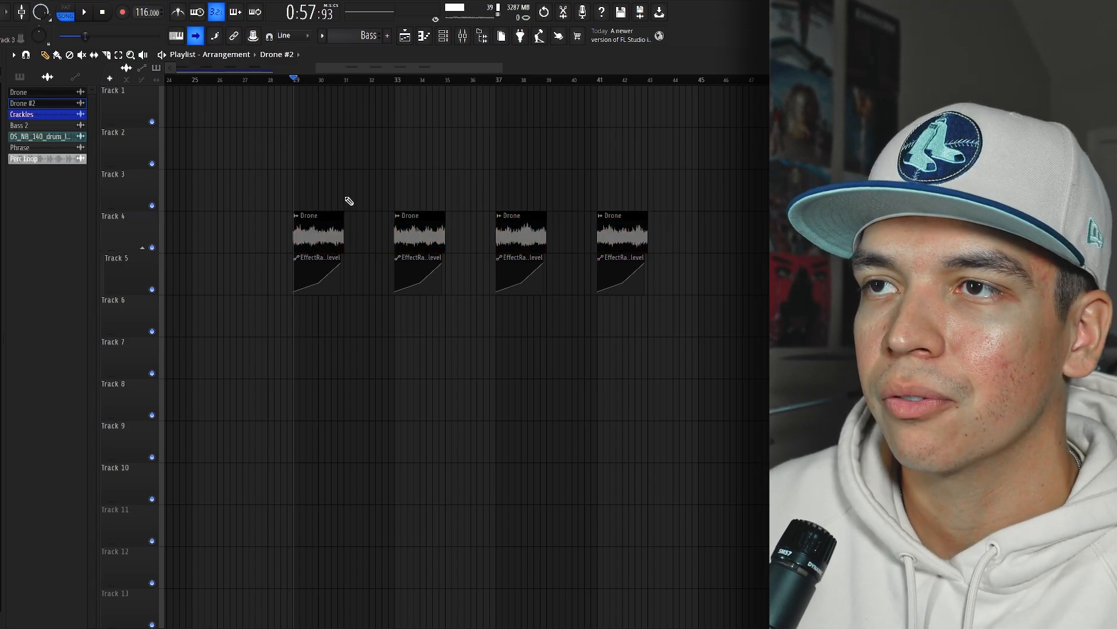
{"action": "left_click_drag", "start_coordinate": [340, 199], "coordinate": [305, 234]}
{"action": "left_click", "coordinate": [371, 196], "text": "ctrl"}
{"action": "left_click_drag", "start_coordinate": [382, 275], "coordinate": [388, 272]}
{"action": "left_click_drag", "start_coordinate": [409, 170], "coordinate": [457, 295]}
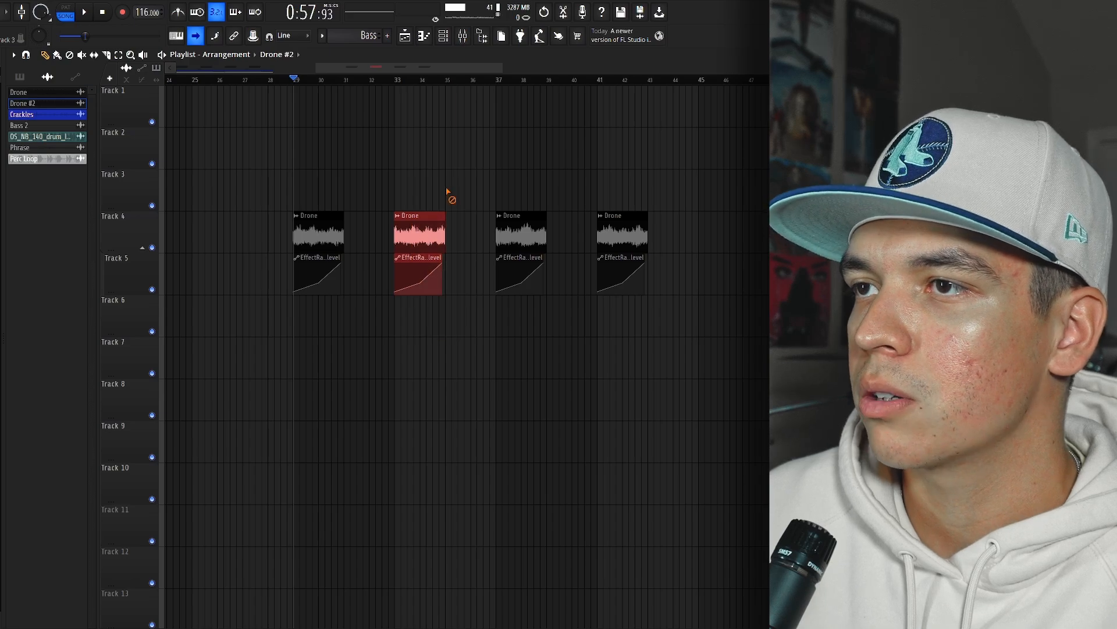
{"action": "left_click_drag", "start_coordinate": [457, 170], "coordinate": [475, 297]}
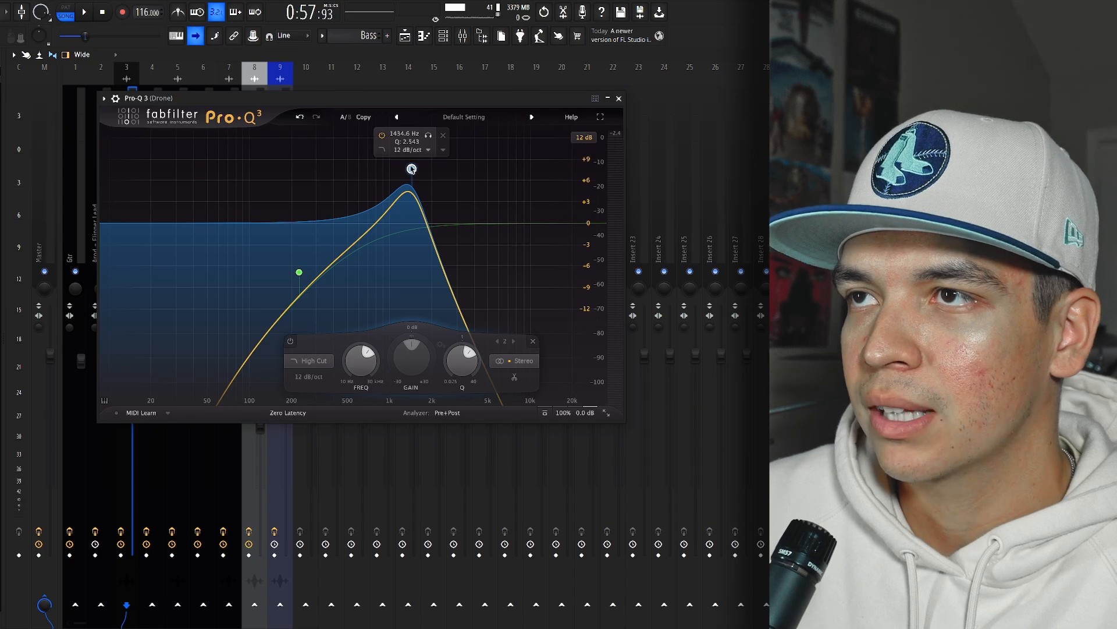
Close the drone's Pro-Q 3 and RCompressor windows, and highlight the first EffectRack mix level automation clip
{"action": "left_click", "coordinate": [619, 100]}
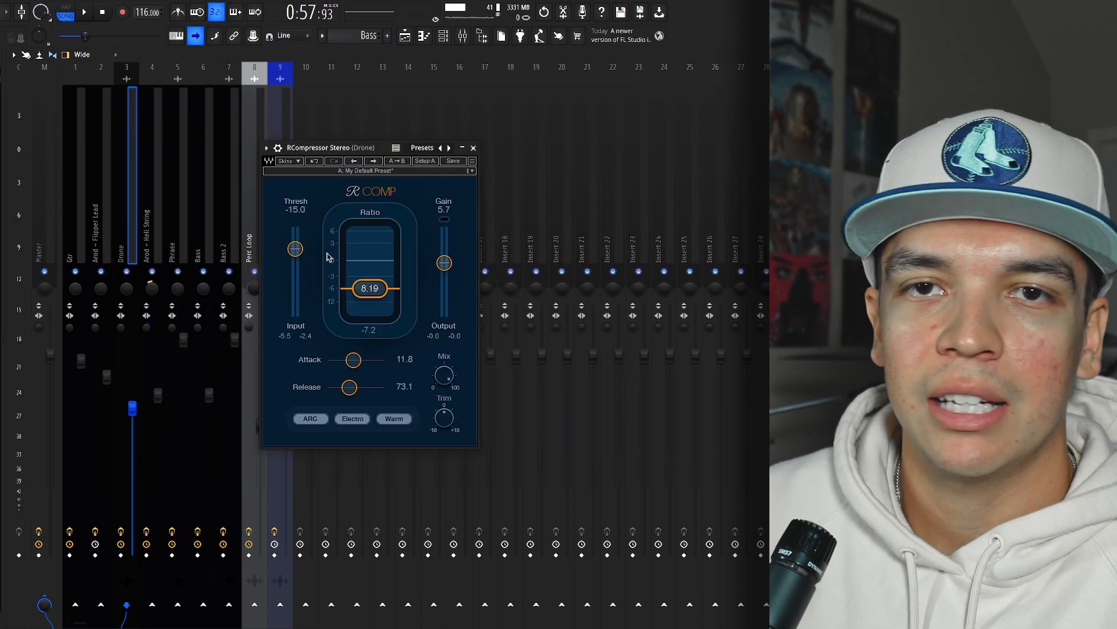
{"action": "left_click", "coordinate": [473, 147]}
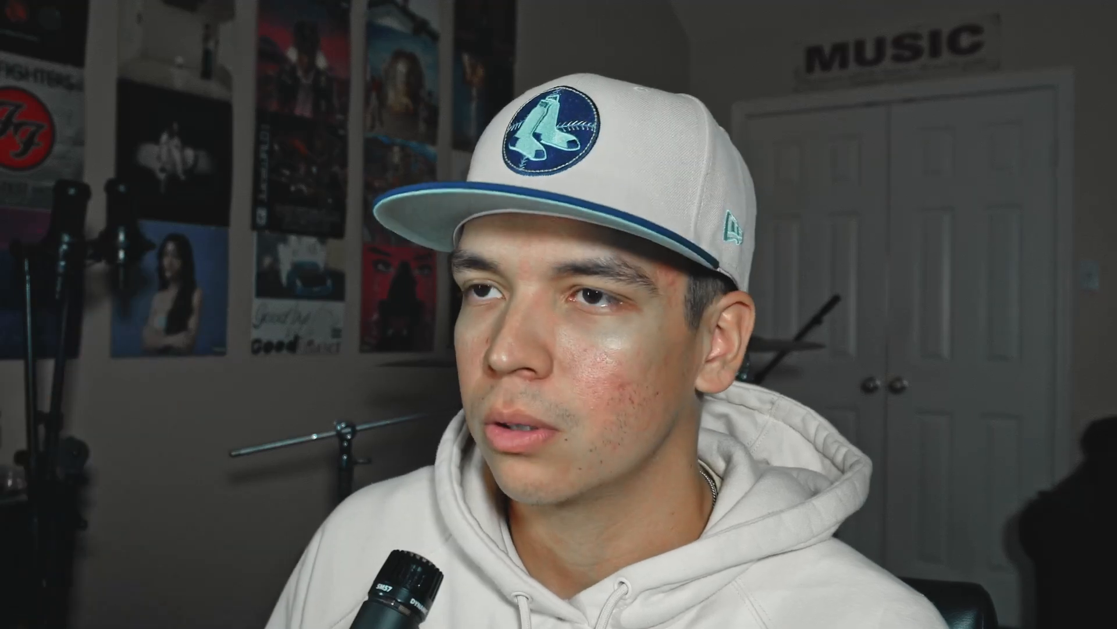
{"action": "left_click", "coordinate": [303, 288]}
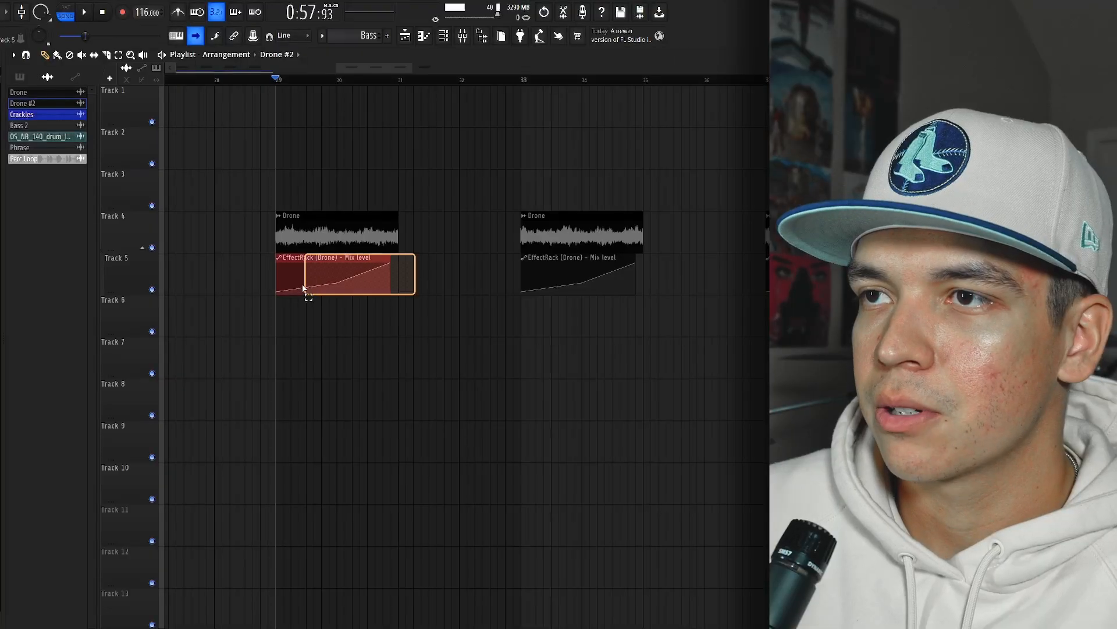
{"action": "left_click_drag", "start_coordinate": [303, 288], "coordinate": [303, 289]}
{"action": "left_click", "coordinate": [325, 329], "text": "ctrl"}
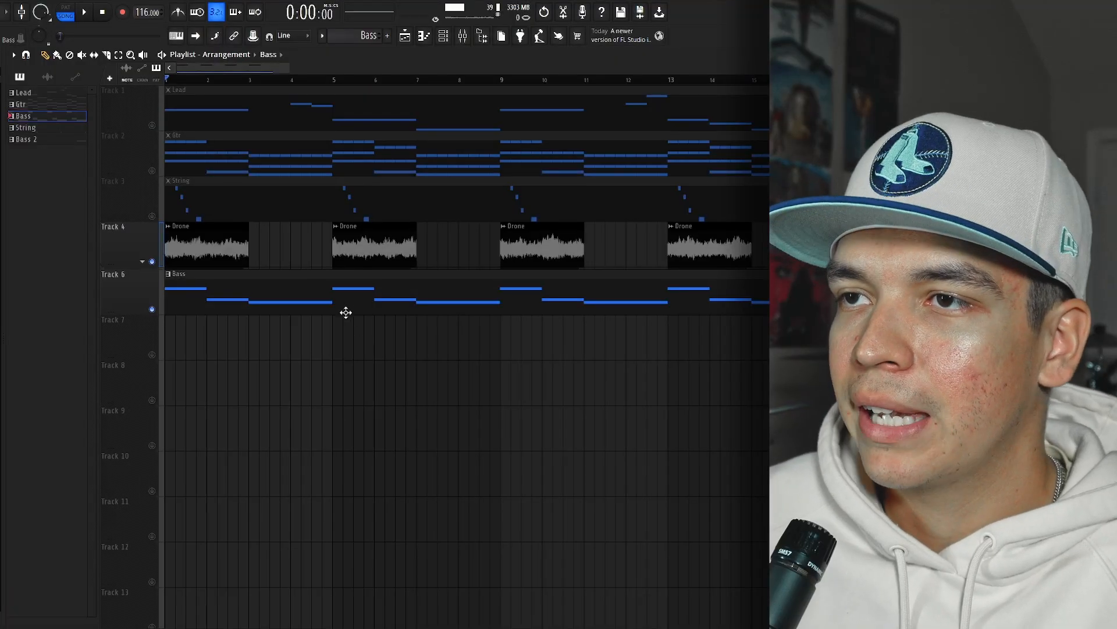
Delete the four long E3 notes from the Bass pattern and return to the playlist
{"action": "double_click", "coordinate": [344, 309]}
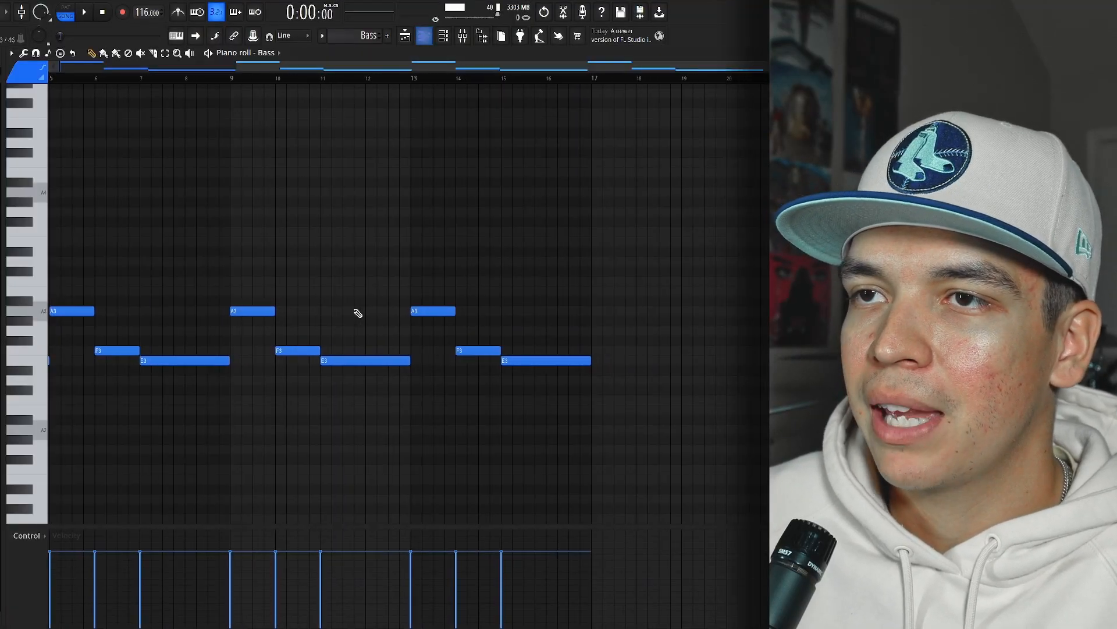
{"action": "right_click", "coordinate": [205, 361]}
{"action": "right_click", "coordinate": [364, 361]}
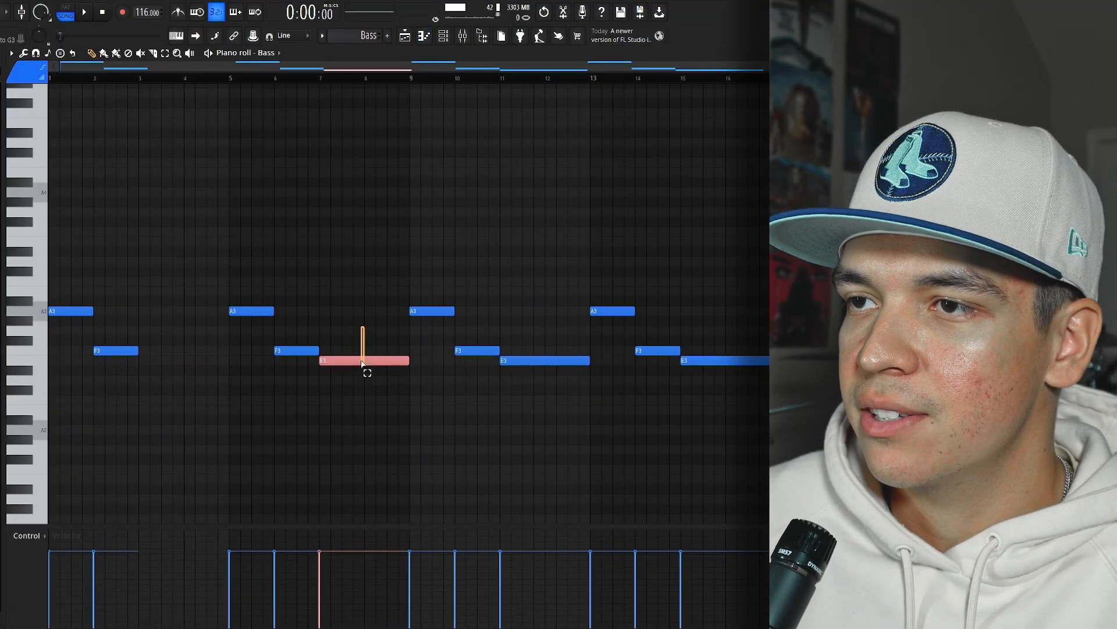
{"action": "right_click", "coordinate": [536, 360]}
{"action": "right_click", "coordinate": [724, 358]}
{"action": "left_click", "coordinate": [404, 37]}
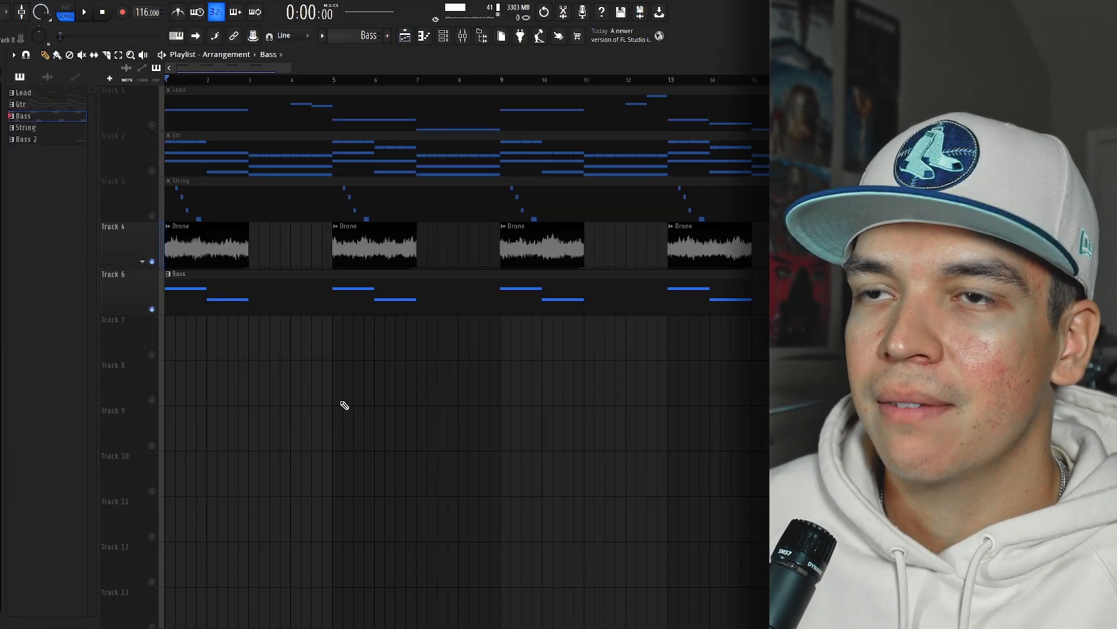
Mark the gaps between the Drone clips and bass phrases in the playlist
{"action": "left_click", "coordinate": [245, 247]}
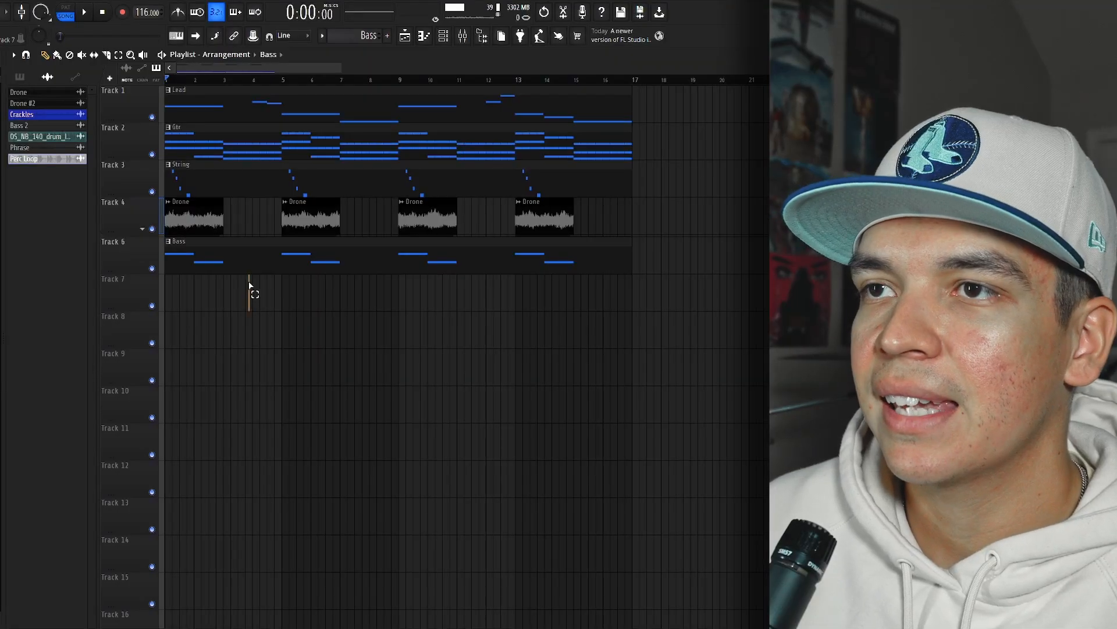
{"action": "left_click", "coordinate": [283, 239]}
{"action": "left_click_drag", "start_coordinate": [375, 228], "coordinate": [375, 227]}
{"action": "right_click", "coordinate": [375, 320]}
{"action": "left_click_drag", "start_coordinate": [500, 290], "coordinate": [498, 259]}
{"action": "right_click", "coordinate": [494, 367]}
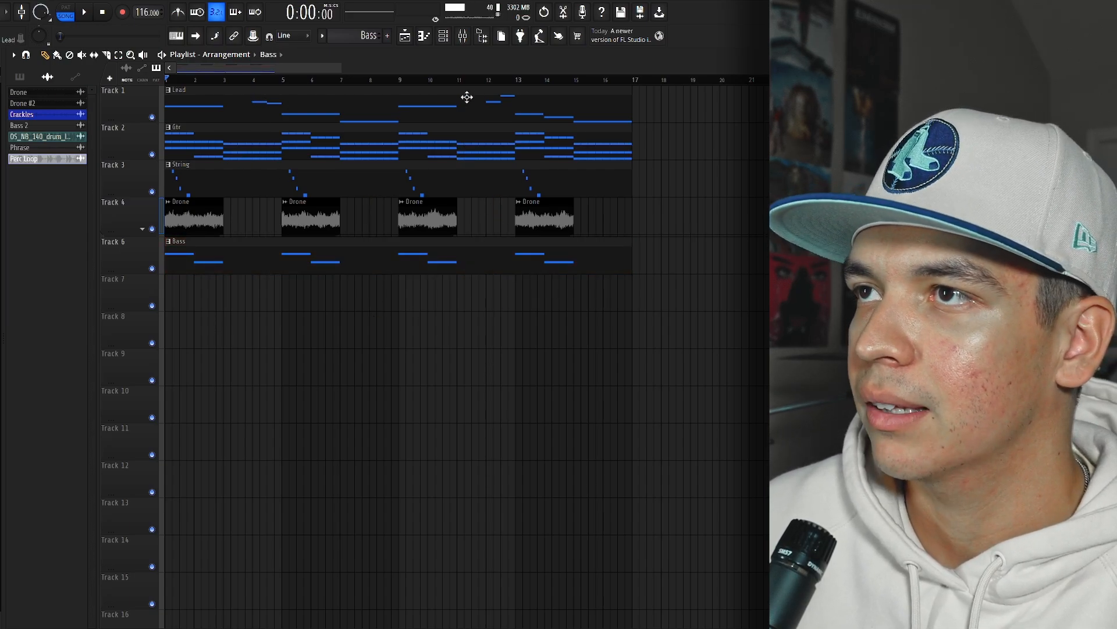
Highlight the Lead clip, and the stack of clips from Lead down to Bass around bar 5
{"action": "left_click_drag", "start_coordinate": [268, 105], "coordinate": [306, 110]}
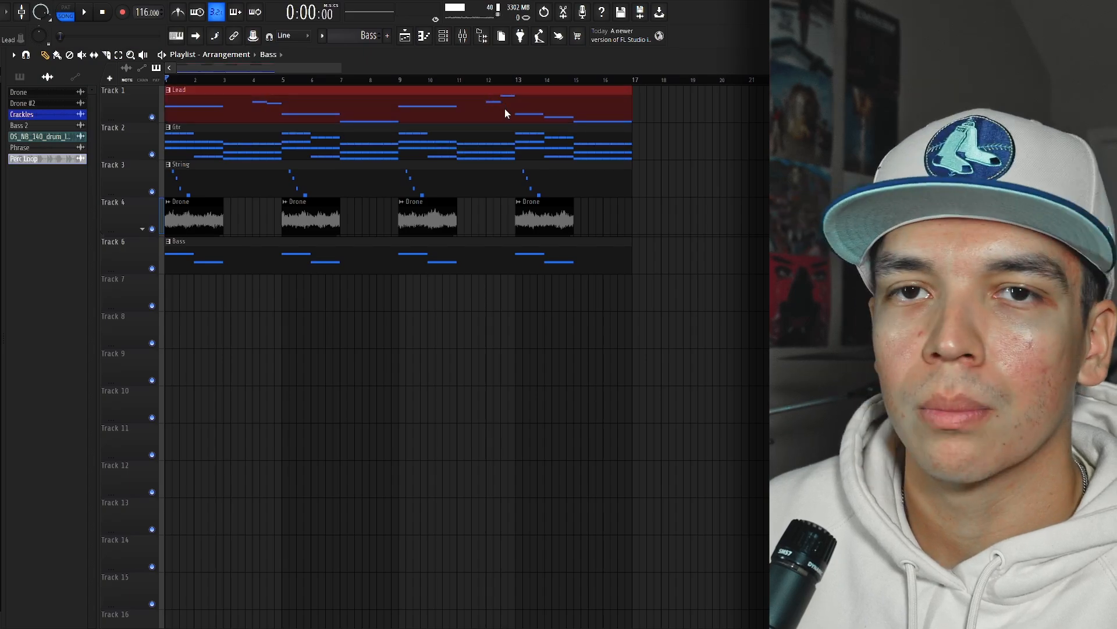
{"action": "right_click", "coordinate": [357, 283]}
{"action": "left_click_drag", "start_coordinate": [317, 303], "coordinate": [299, 113]}
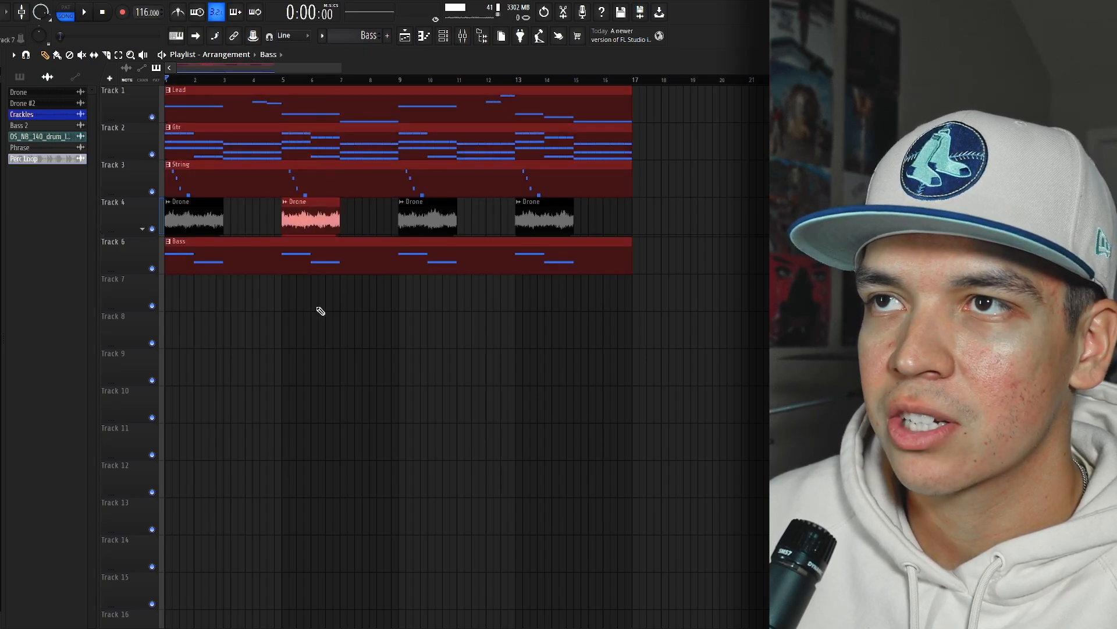
{"action": "right_click", "coordinate": [315, 291]}
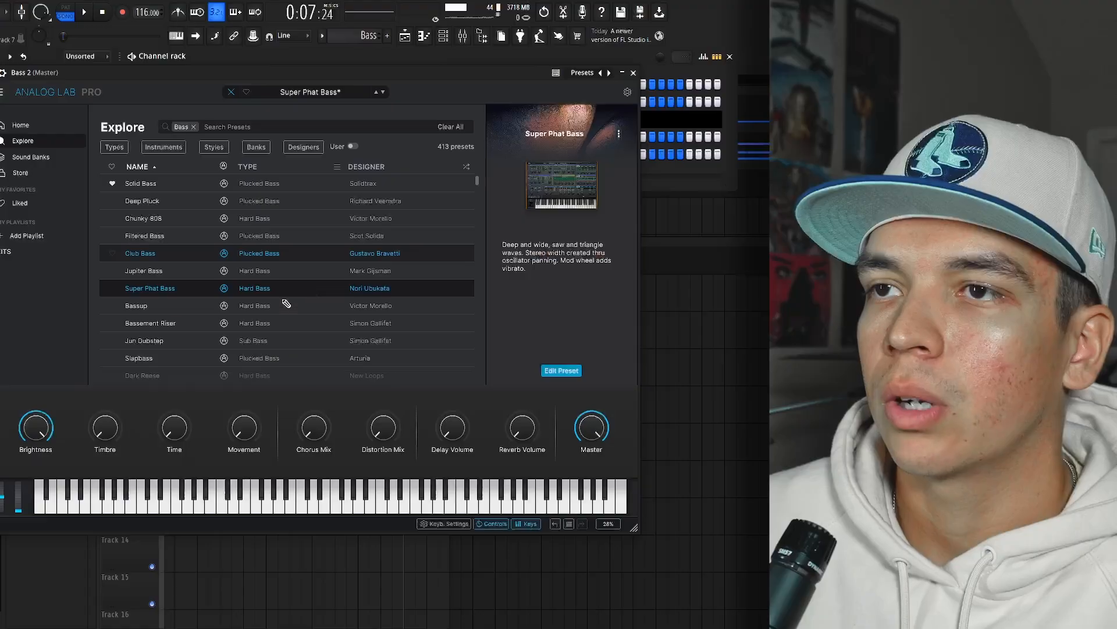
Close the Bass 2 Analog Lab window and channel rack, and highlight the Bass clip on Track 6
{"action": "left_click", "coordinate": [634, 73]}
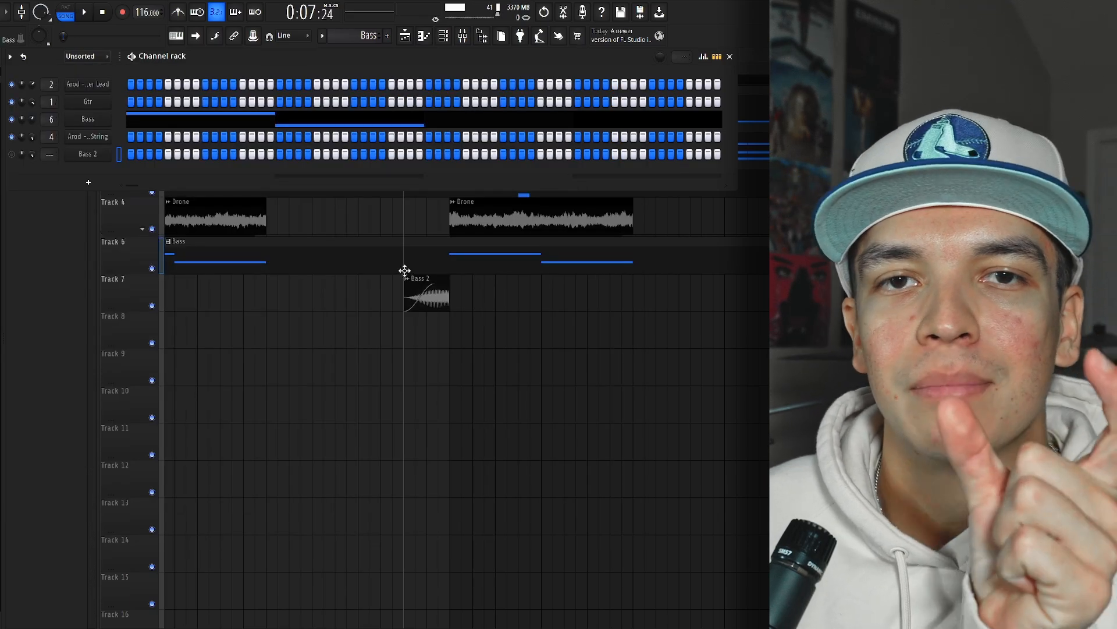
{"action": "key", "text": "F6"}
{"action": "left_click_drag", "start_coordinate": [337, 300], "coordinate": [333, 230], "text": "ctrl"}
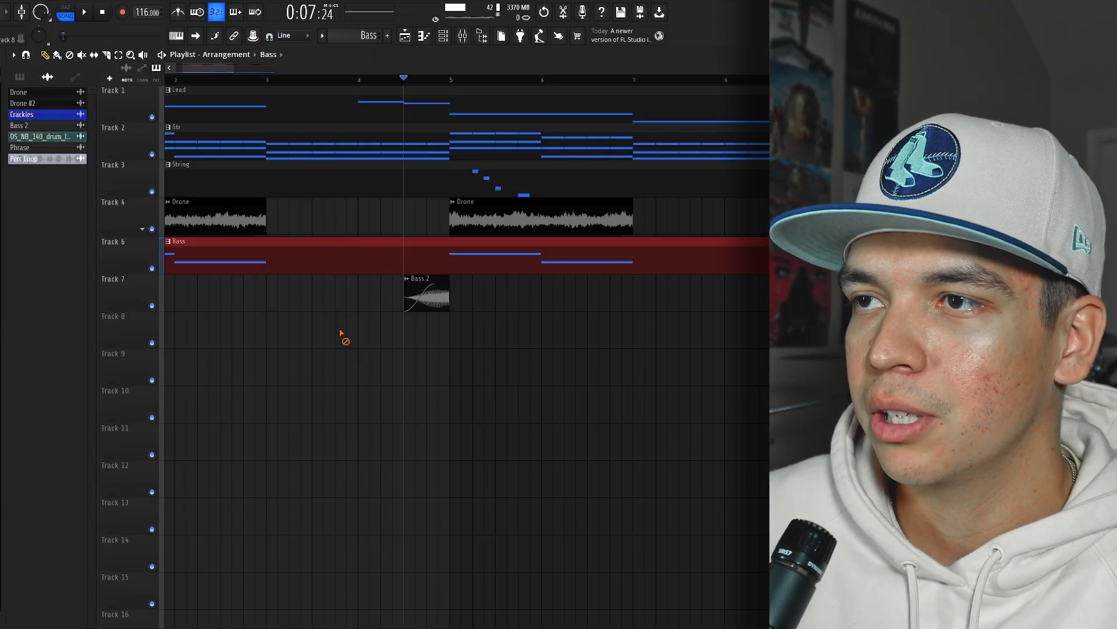
{"action": "left_click", "coordinate": [337, 319]}
Highlight the clips from Lead down to Bass 2 in the section leading into bar 5
{"action": "scroll", "coordinate": [416, 310], "scroll_direction": "up", "scroll_amount": 2}
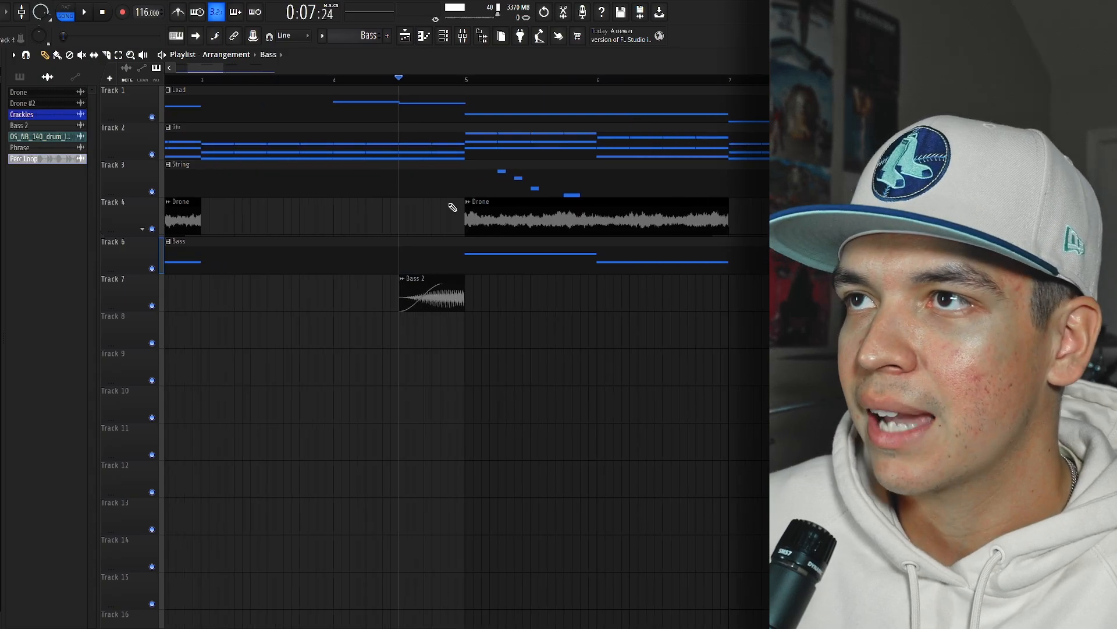
{"action": "scroll", "coordinate": [453, 206], "scroll_direction": "up", "scroll_amount": 1}
{"action": "left_click_drag", "start_coordinate": [353, 95], "coordinate": [446, 335]}
{"action": "left_click", "coordinate": [445, 335], "text": "ctrl"}
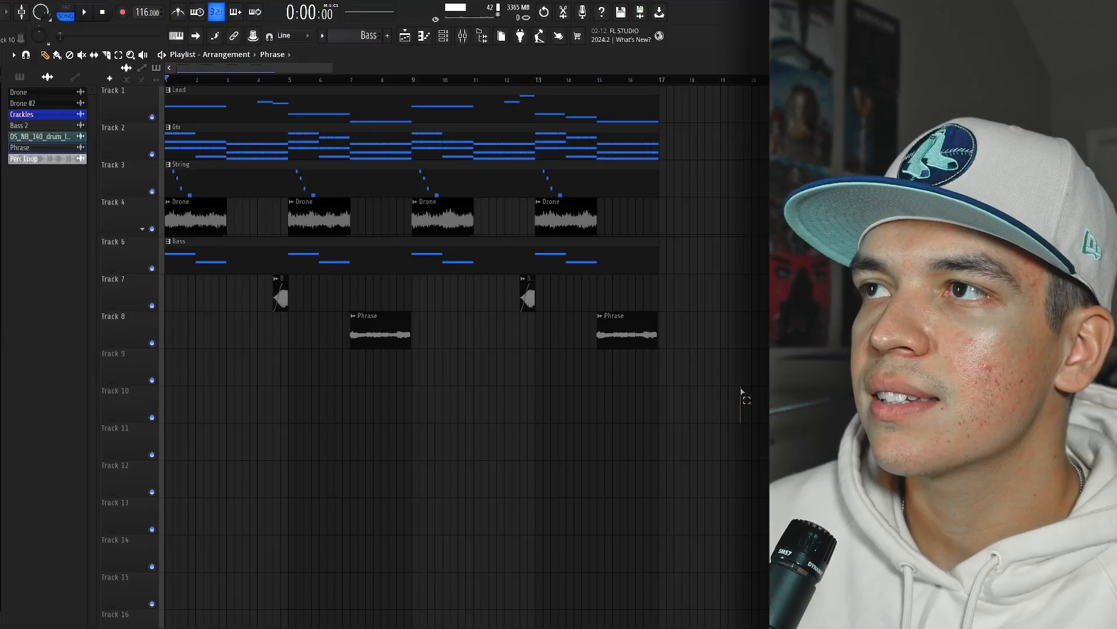
Try adding Bass 2 clips at the ends of bars 8 and 16 on Track 7, and delete them
{"action": "key", "text": "ctrl+a"}
{"action": "left_click", "coordinate": [577, 319]}
{"action": "left_click_drag", "start_coordinate": [609, 313], "coordinate": [408, 300]}
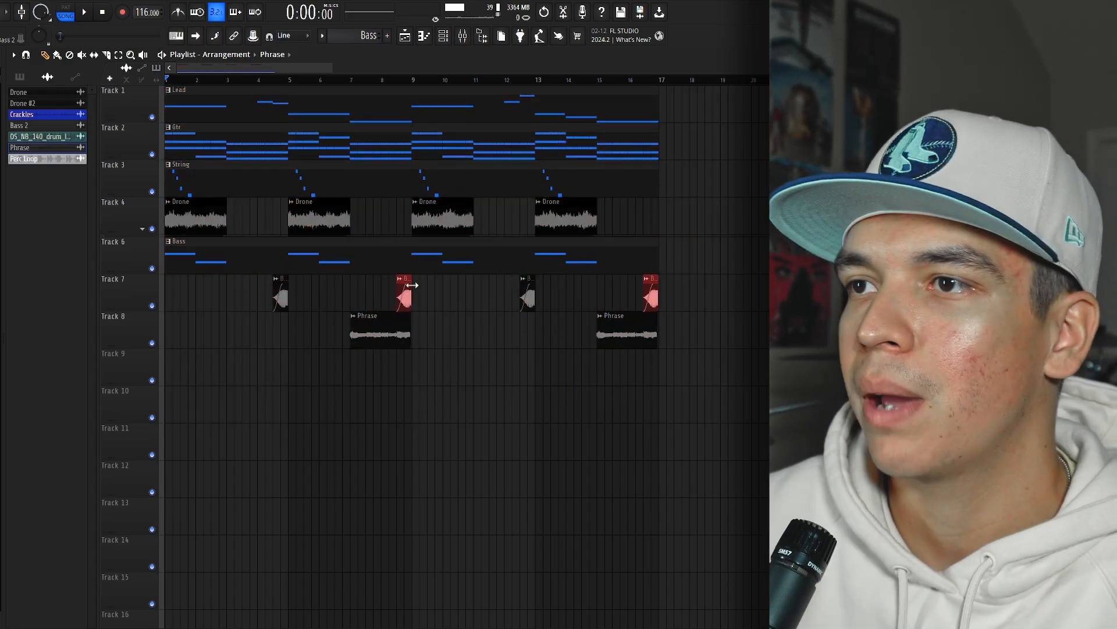
{"action": "key", "text": "Delete"}
Highlight the Phrase clips on Track 8, and view and close the Phrase sample settings
{"action": "left_click_drag", "start_coordinate": [702, 310], "coordinate": [321, 352]}
{"action": "double_click", "coordinate": [381, 336]}
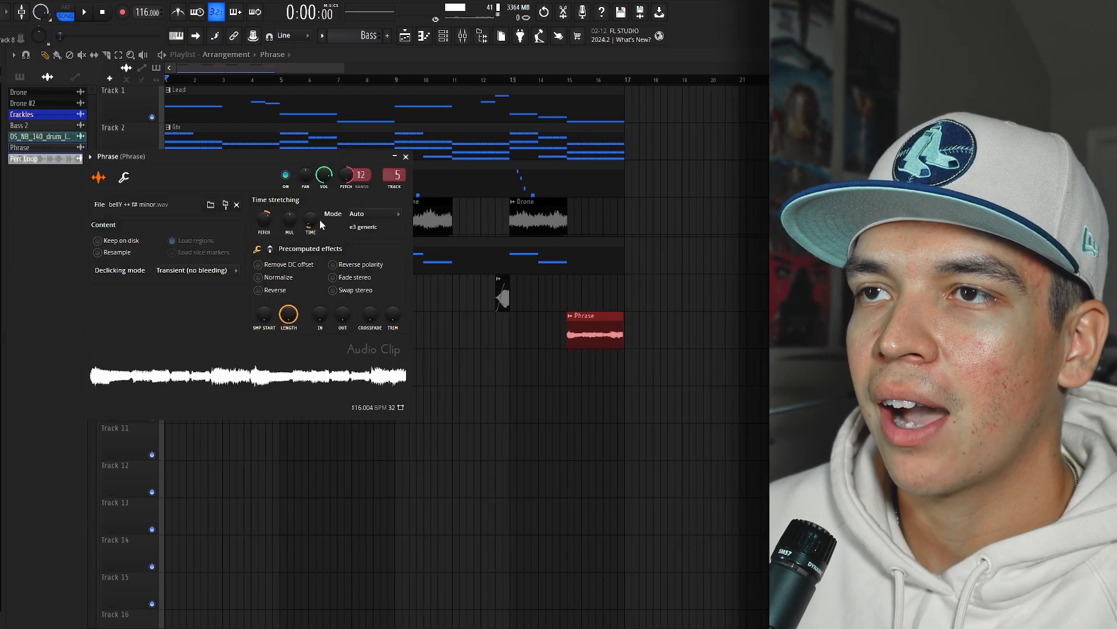
{"action": "left_click", "coordinate": [407, 157]}
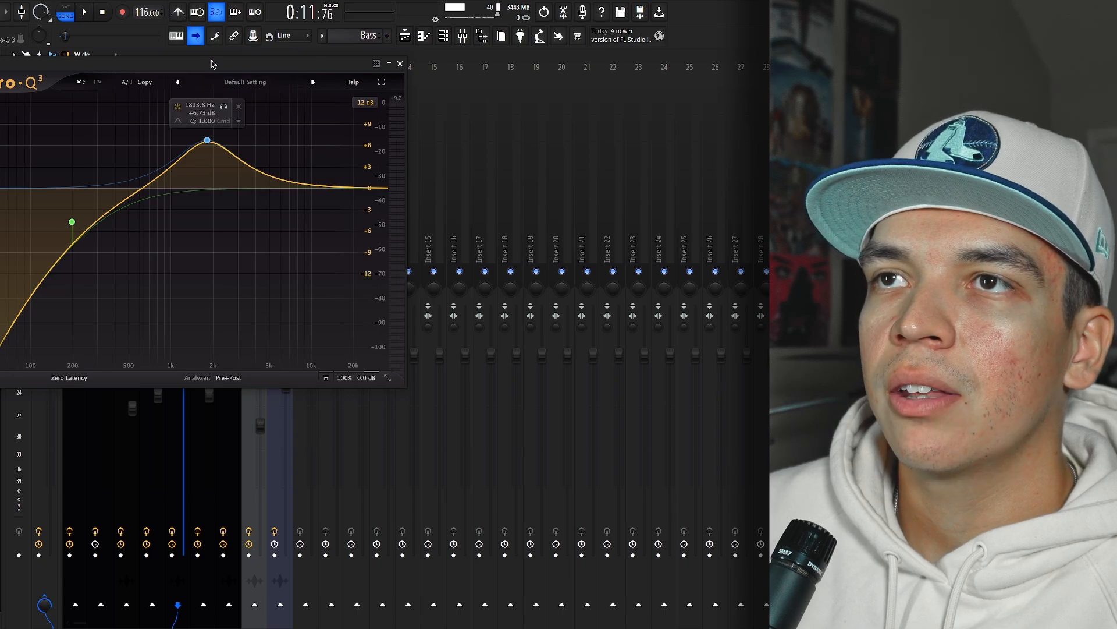
View and close the Phrase track's Pro-Q 3 equalizer, and browse the Basics presets of the delay in its Soundtoys Effect Rack
{"action": "left_click_drag", "start_coordinate": [212, 64], "coordinate": [391, 110]}
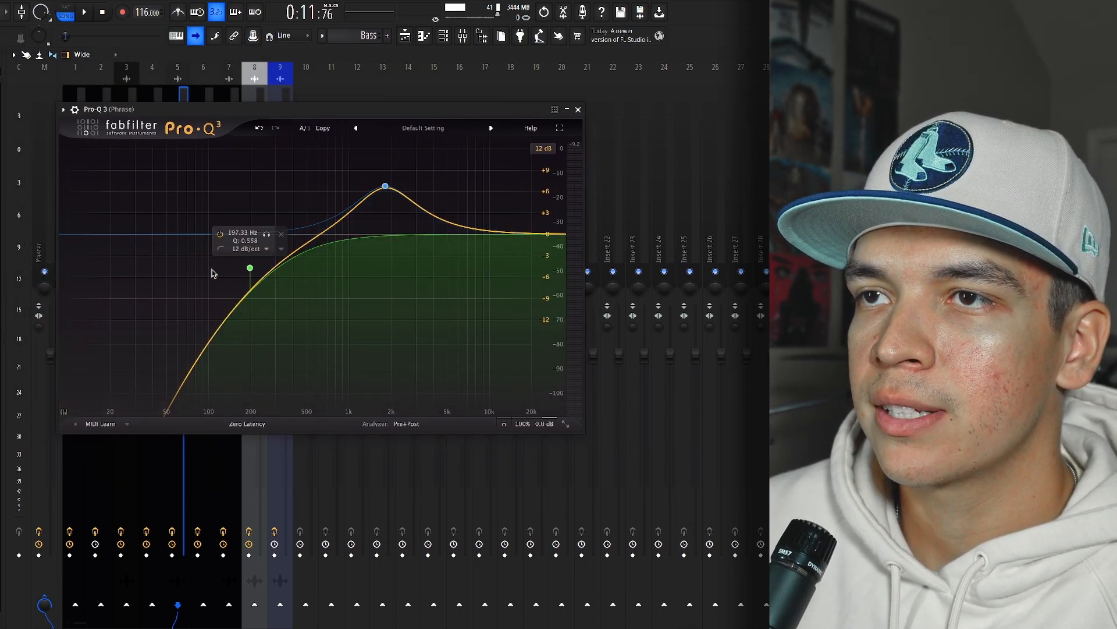
{"action": "left_click", "coordinate": [578, 109]}
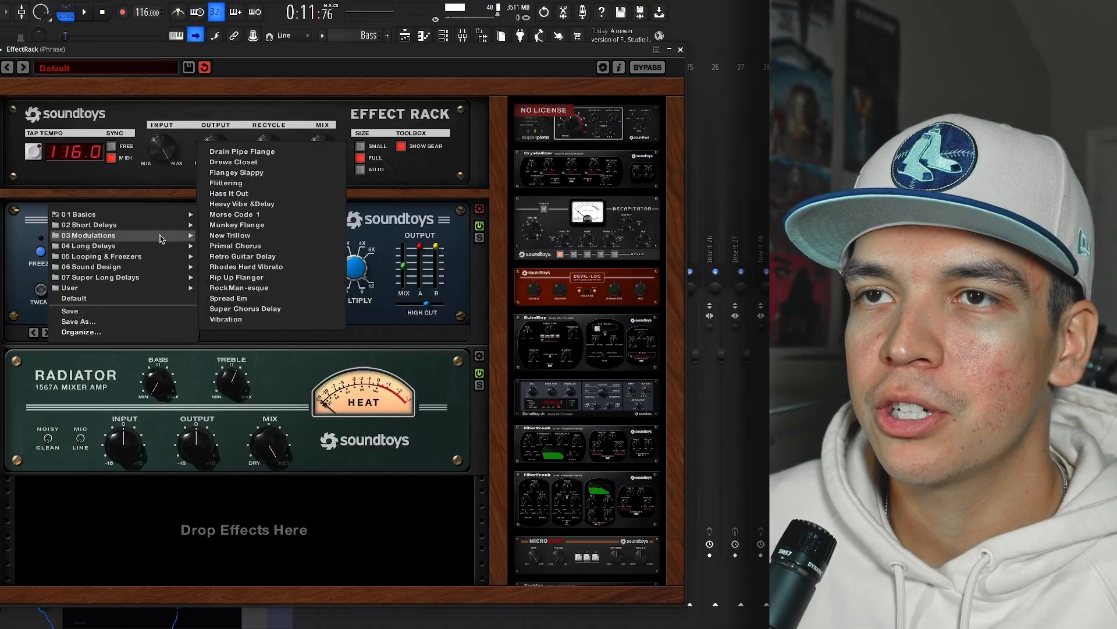
{"action": "mouse_move", "coordinate": [134, 214]}
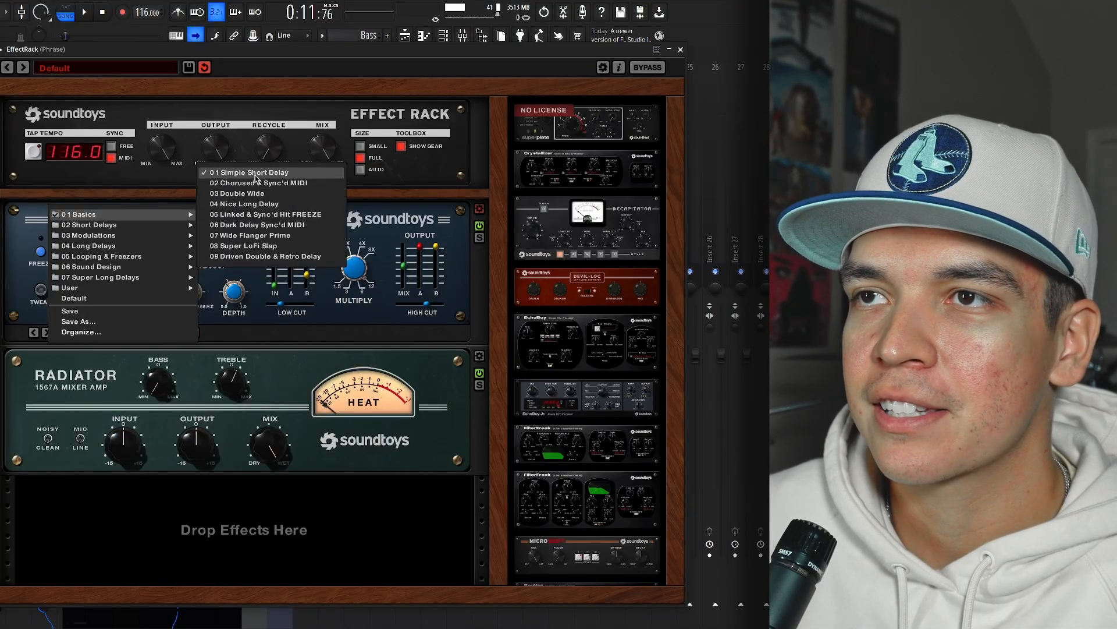
{"action": "left_click", "coordinate": [313, 327]}
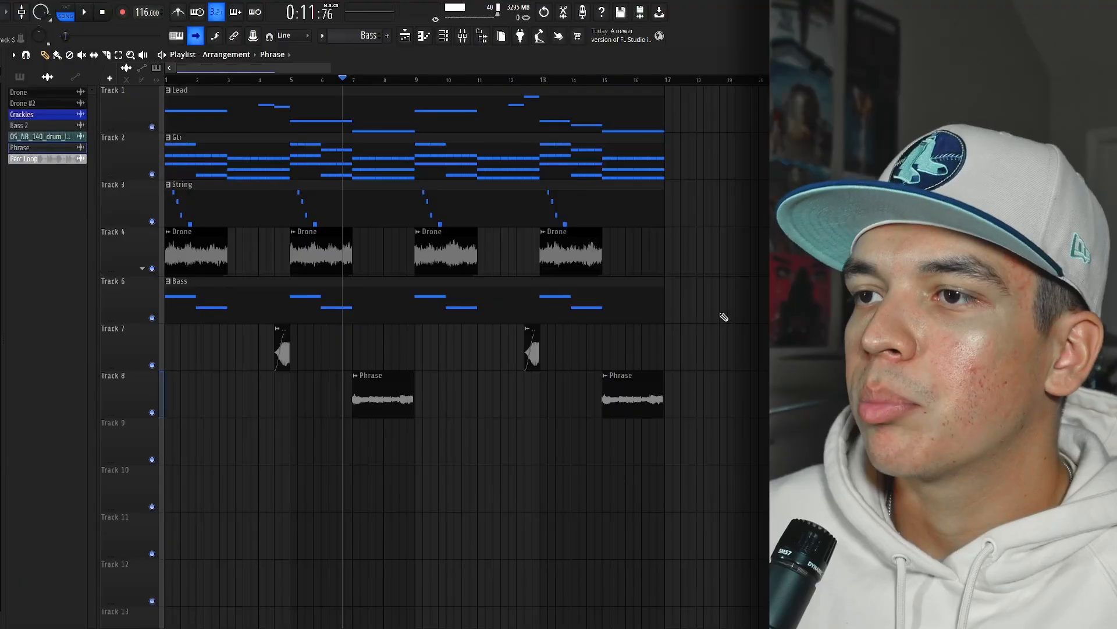
Highlight all arrangement clips from Track 1 to Track 8, deselect them, and highlight the Phrase clips on Track 8
{"action": "left_click_drag", "start_coordinate": [757, 434], "coordinate": [173, 105]}
{"action": "key", "text": "ctrl+d"}
{"action": "left_click_drag", "start_coordinate": [760, 369], "coordinate": [325, 441]}
{"action": "right_click", "coordinate": [526, 446]}
{"action": "left_click_drag", "start_coordinate": [318, 360], "coordinate": [444, 419]}
{"action": "right_click", "coordinate": [447, 406]}
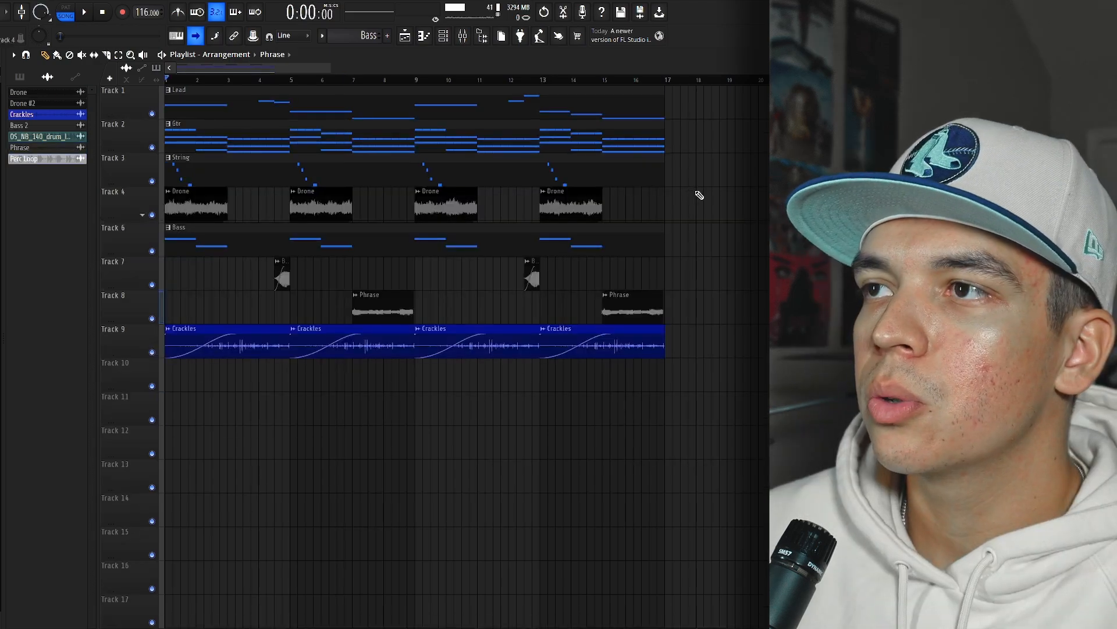
Highlight the Drone clips on Track 4, deselect them, and highlight the Crackles clips on Track 9
{"action": "left_click_drag", "start_coordinate": [698, 192], "coordinate": [185, 201]}
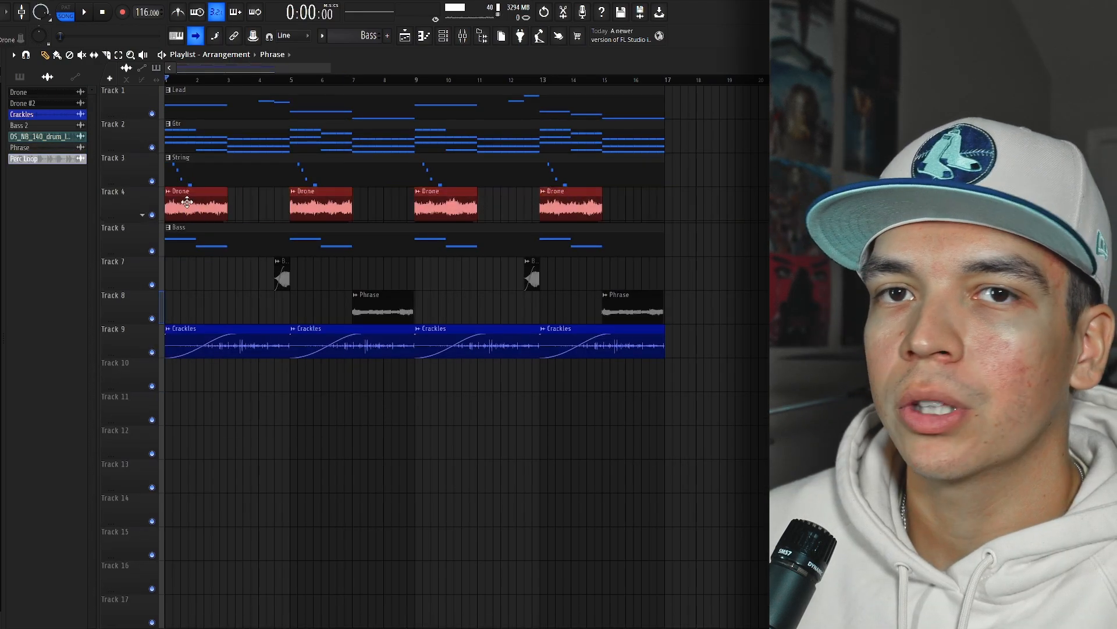
{"action": "right_click", "coordinate": [226, 317]}
{"action": "left_click_drag", "start_coordinate": [199, 348], "coordinate": [736, 372]}
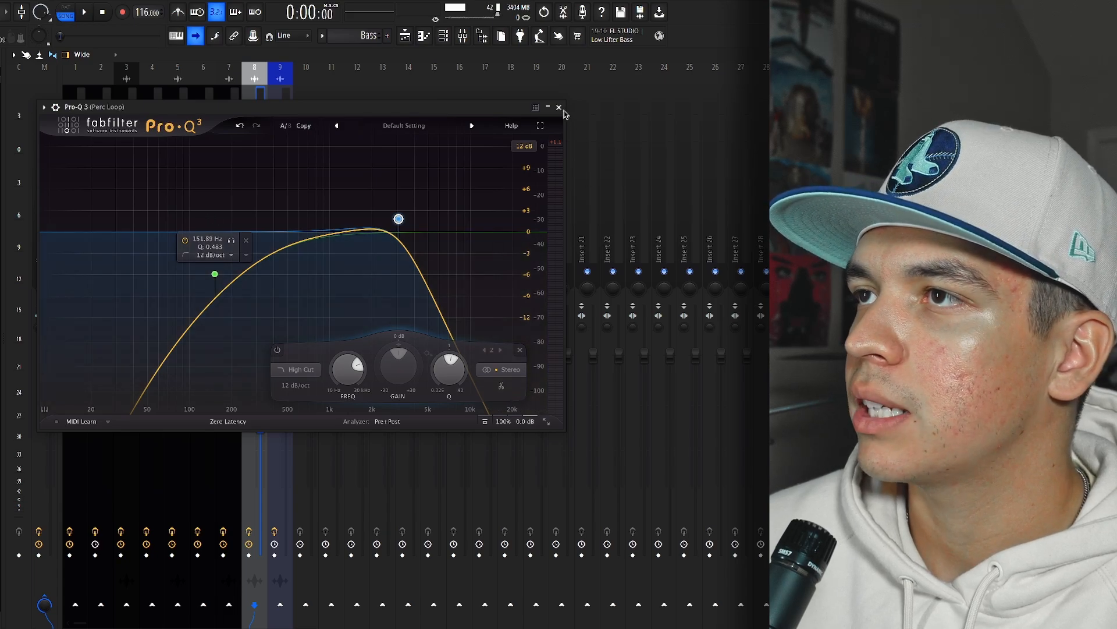
Close the Perc Loop Pro-Q 3, and examine the Decapitator, Radiator, EchoBoy and MicroShift settings in its PERC PUNCH Effect Rack
{"action": "left_click", "coordinate": [560, 108]}
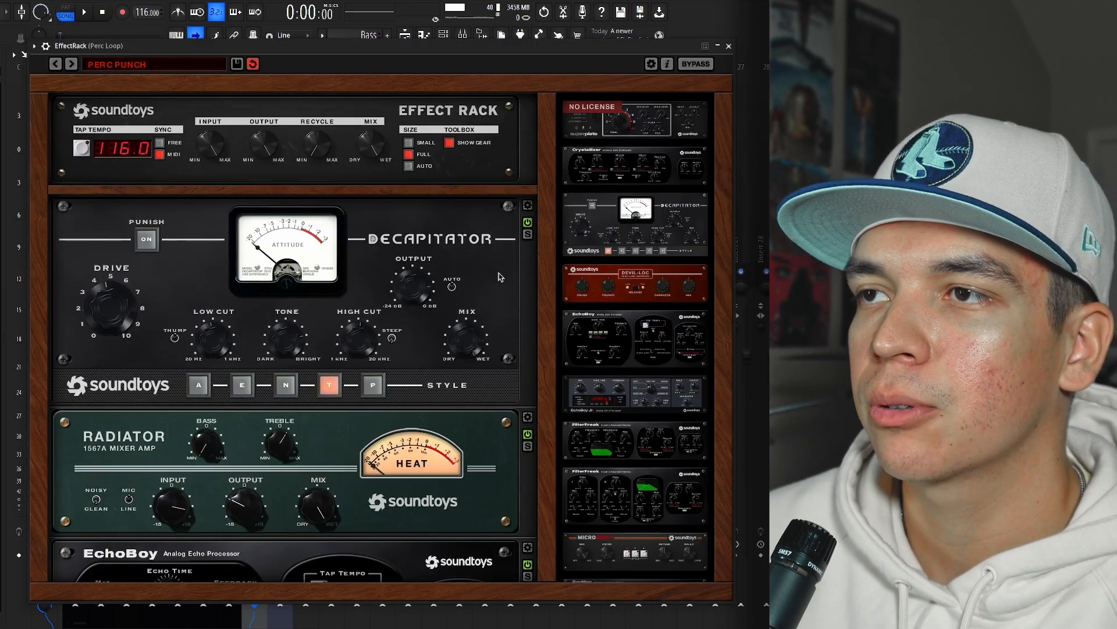
{"action": "scroll", "coordinate": [485, 299], "scroll_direction": "down", "scroll_amount": 1}
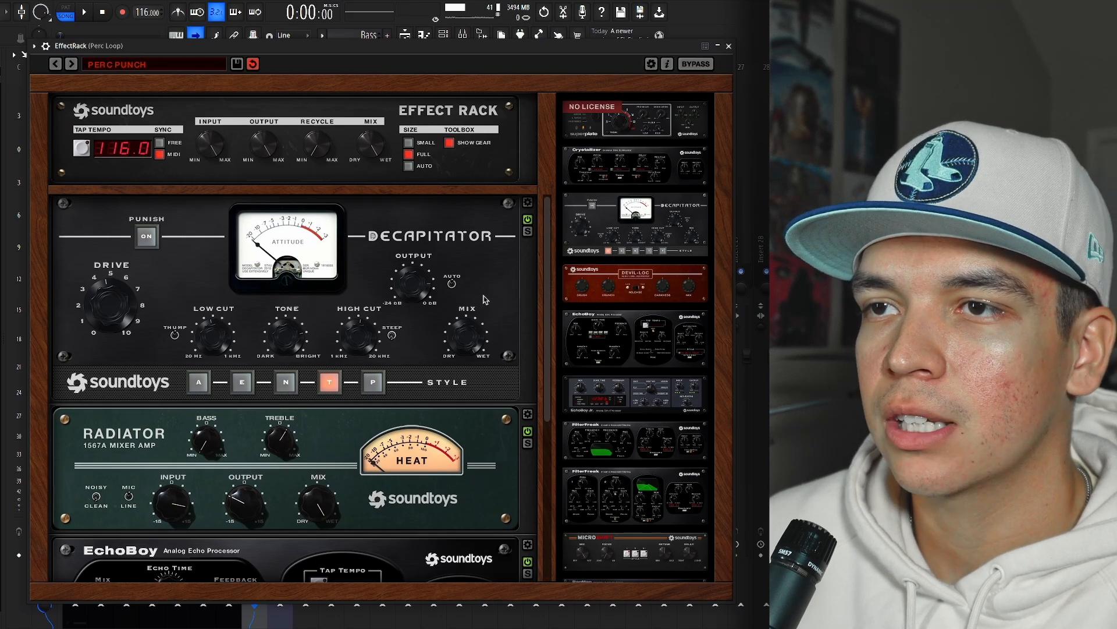
{"action": "scroll", "coordinate": [485, 300], "scroll_direction": "down", "scroll_amount": 3}
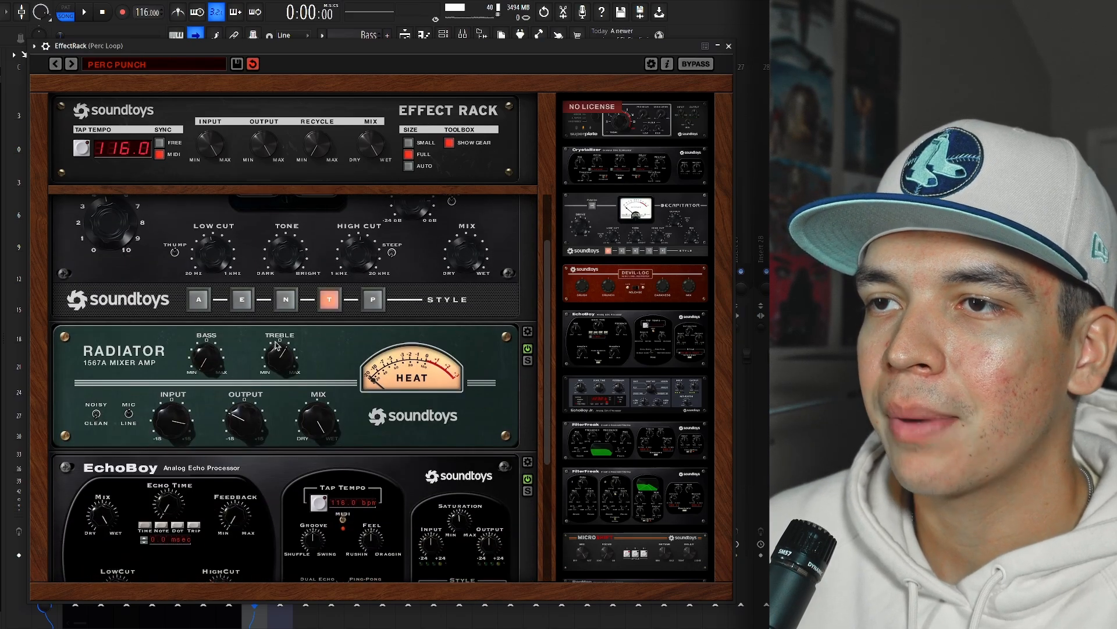
{"action": "scroll", "coordinate": [326, 349], "scroll_direction": "down", "scroll_amount": 1}
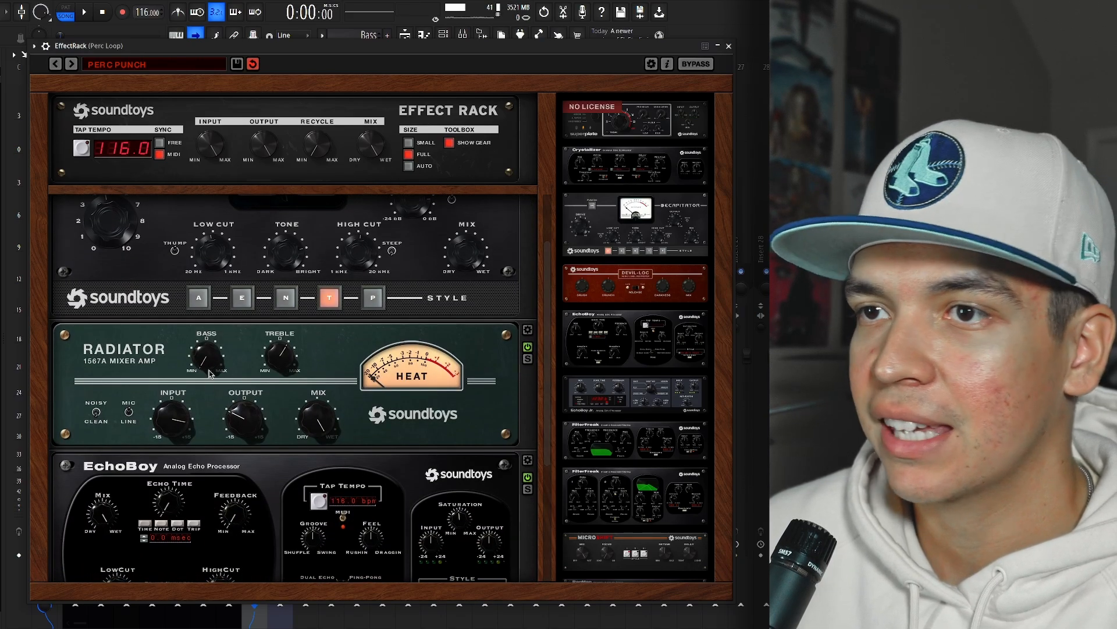
{"action": "scroll", "coordinate": [357, 343], "scroll_direction": "down", "scroll_amount": 3}
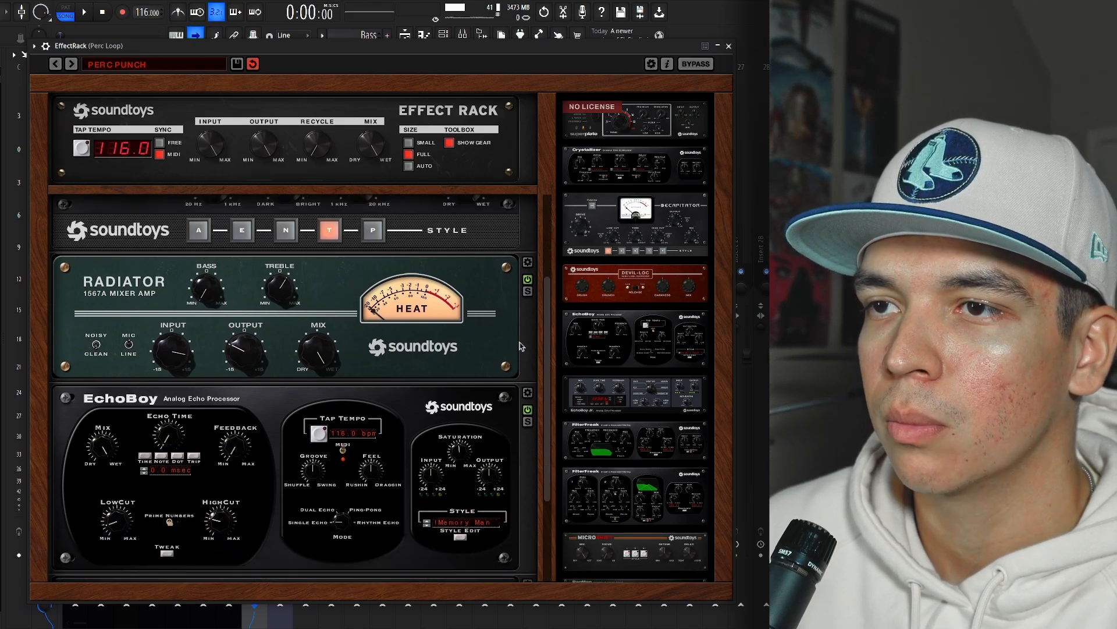
{"action": "scroll", "coordinate": [520, 346], "scroll_direction": "down", "scroll_amount": 5}
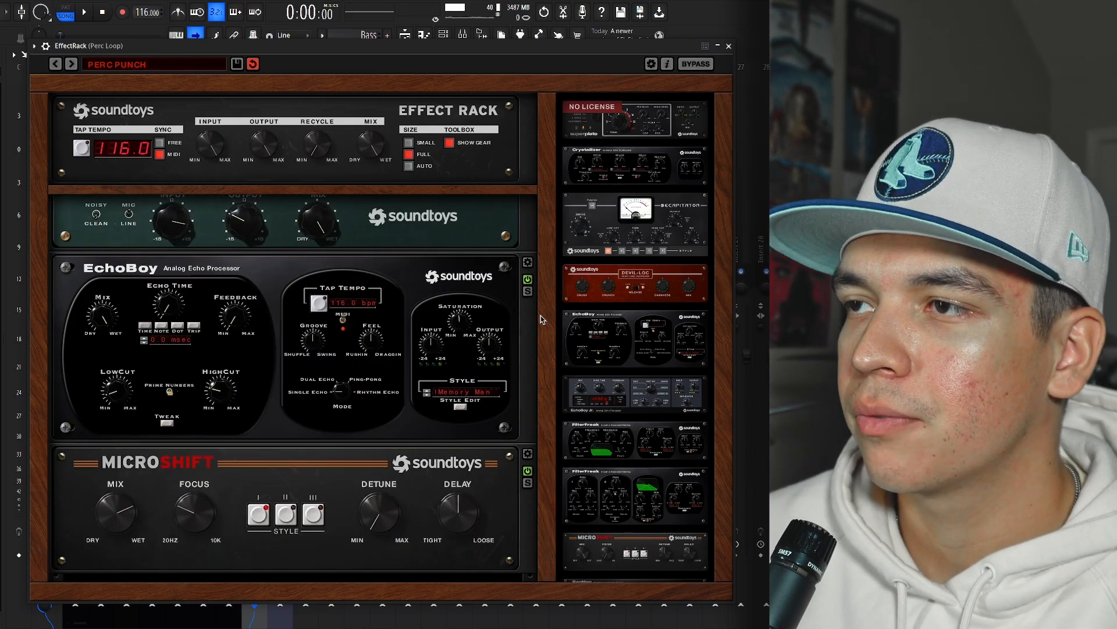
{"action": "scroll", "coordinate": [530, 319], "scroll_direction": "down", "scroll_amount": 1}
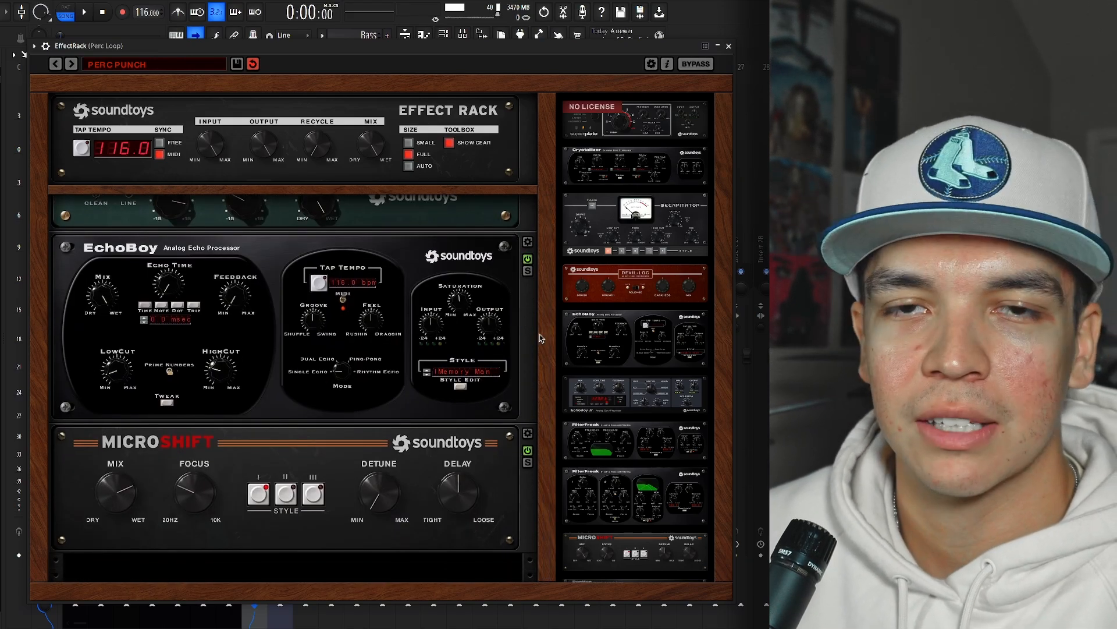